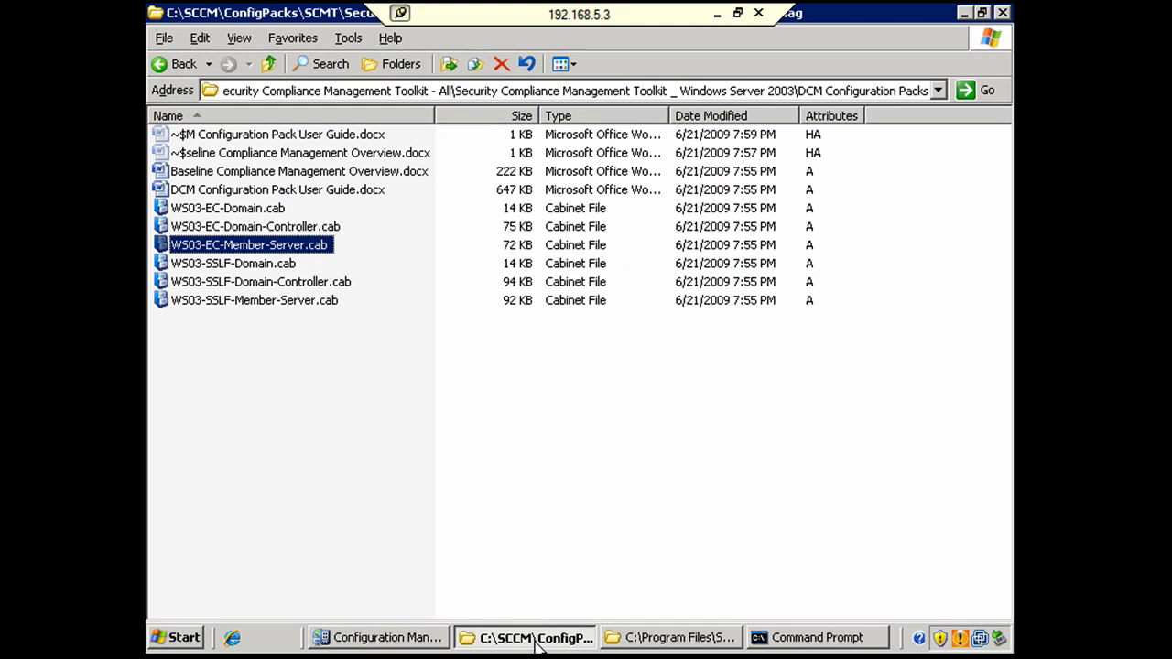
Go up through ConfigPacks to C:\SCCM and open the FCS folder holding FCSCONFIGPACK.MSI.
click(270, 64)
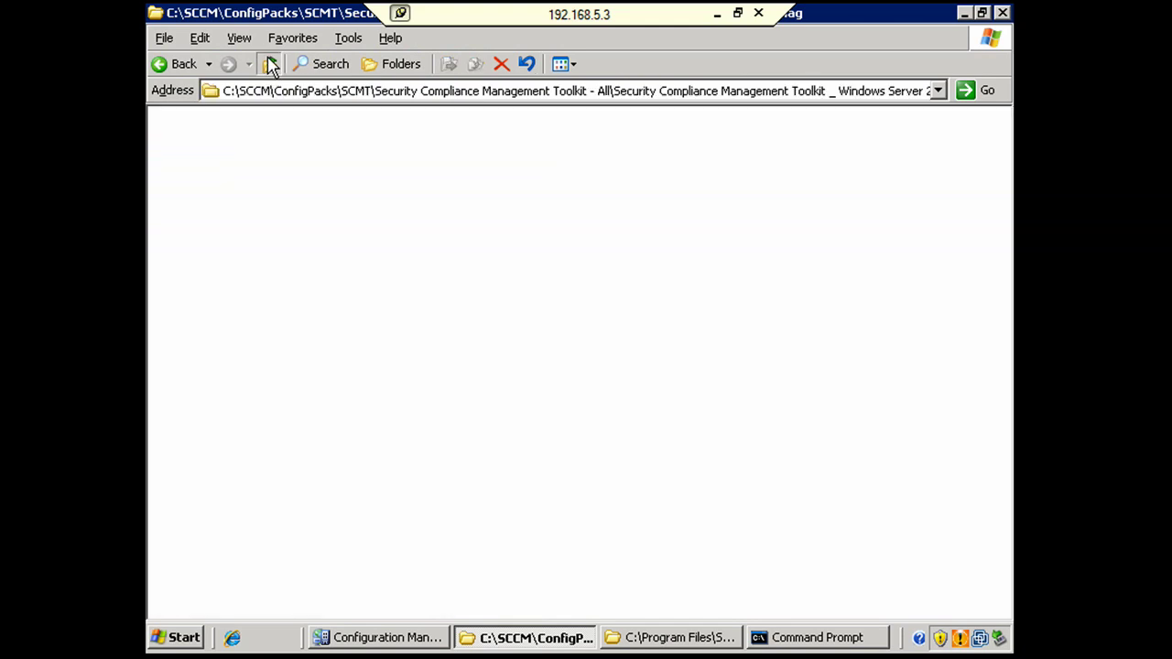
click(270, 64)
click(270, 64)
click(270, 64)
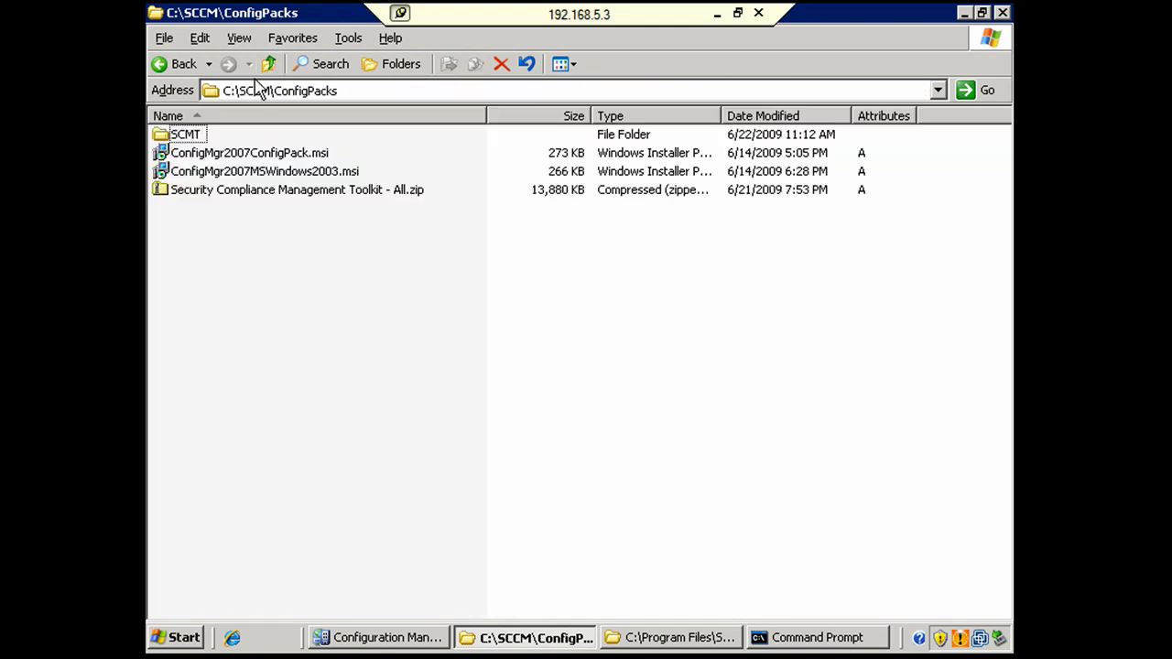
click(269, 64)
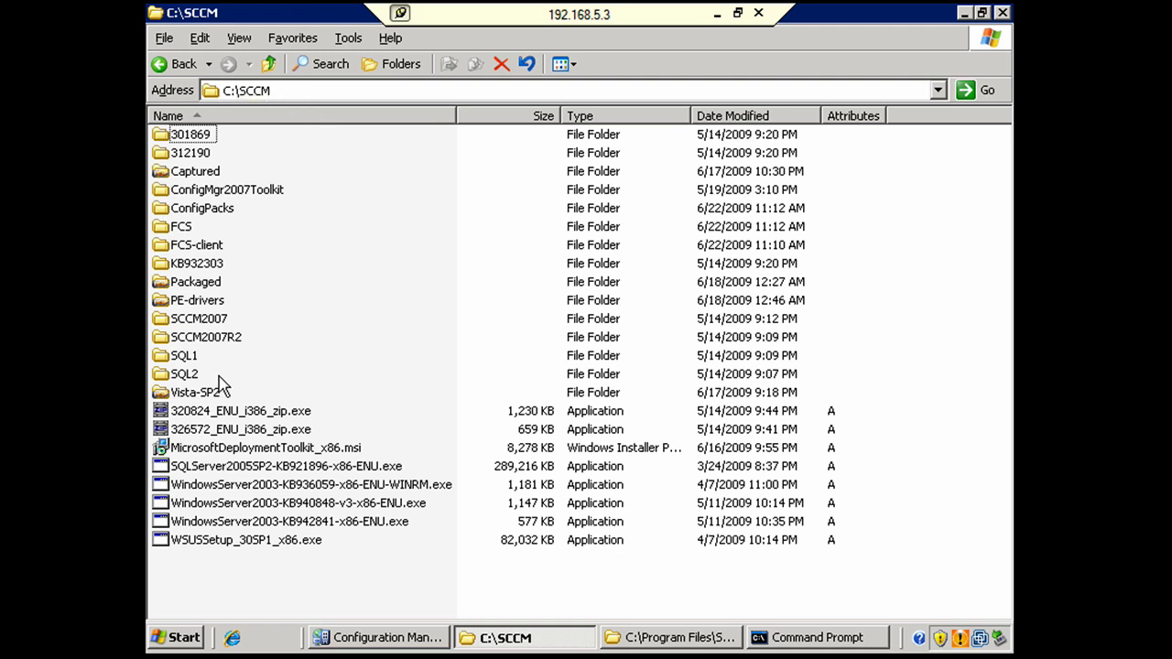
mouse_move(202, 250)
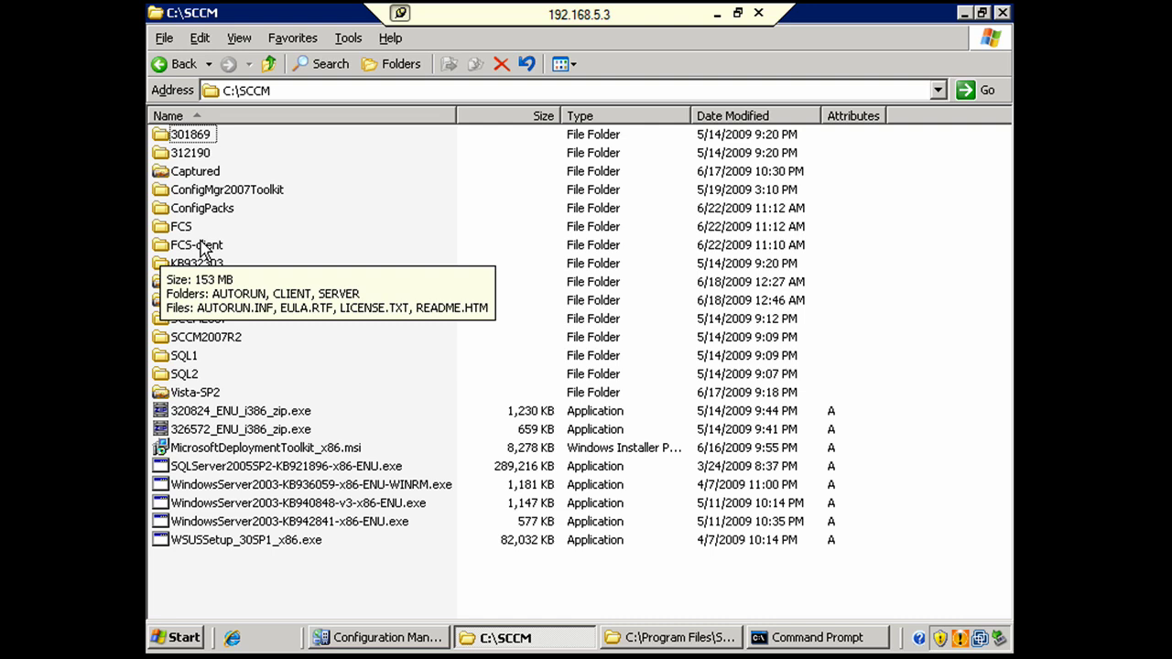
mouse_move(337, 220)
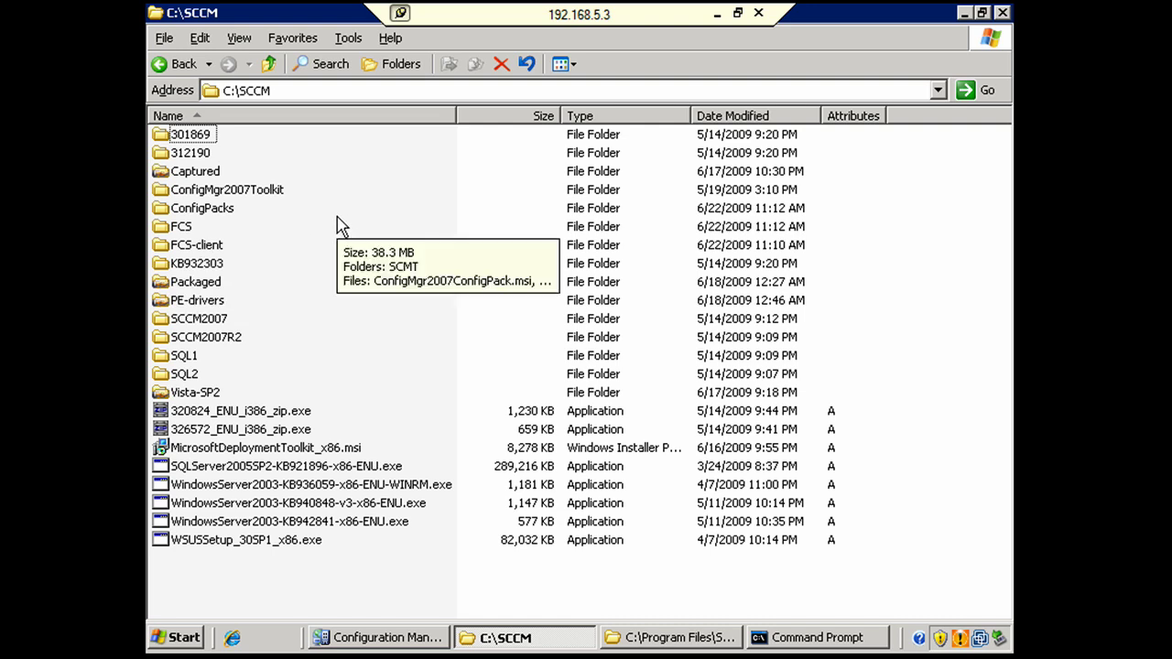
double_click(158, 228)
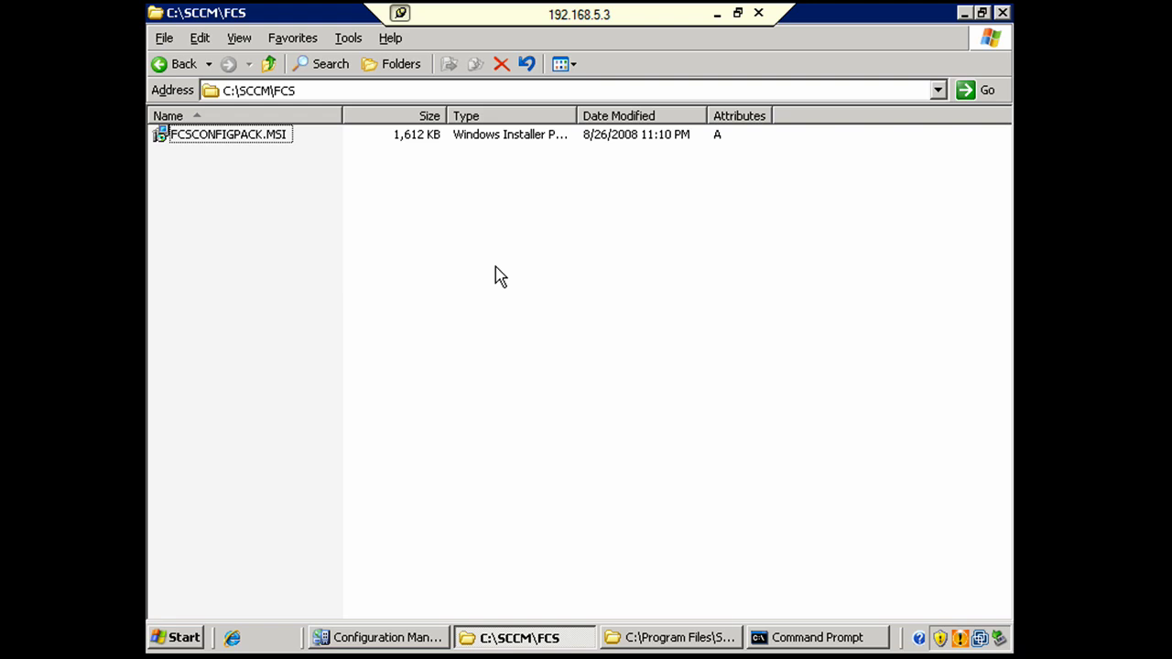
Install FCSCONFIGPACK.MSI with the license accepted and the default Program Files destination, then finish setup.
double_click(199, 145)
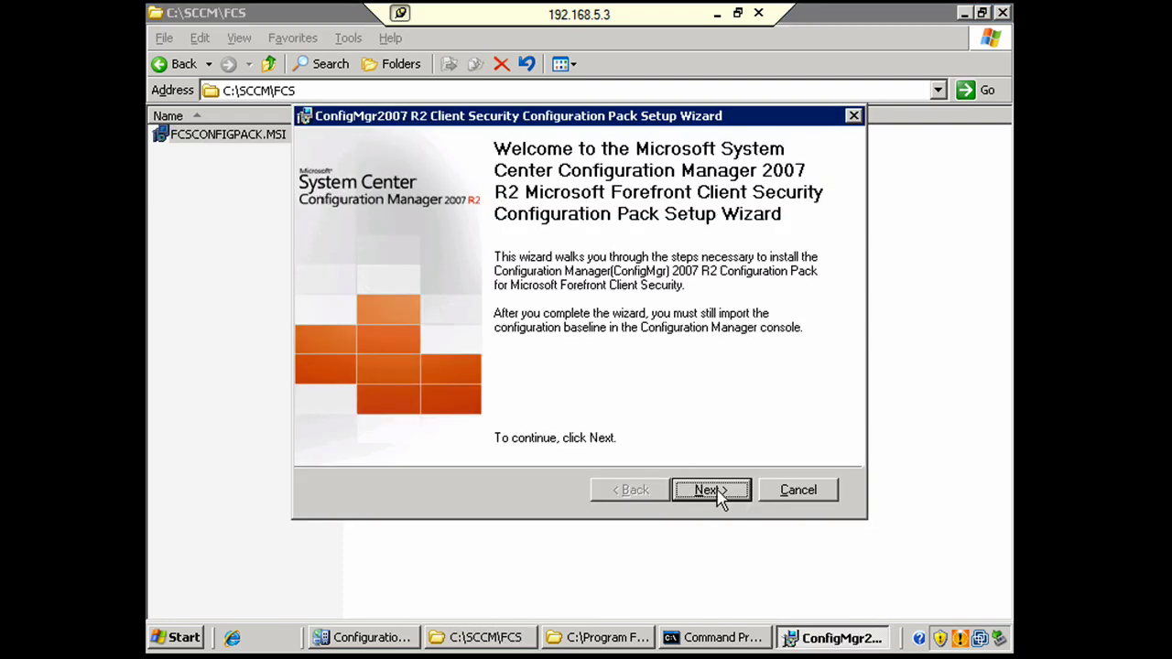
click(710, 490)
click(421, 400)
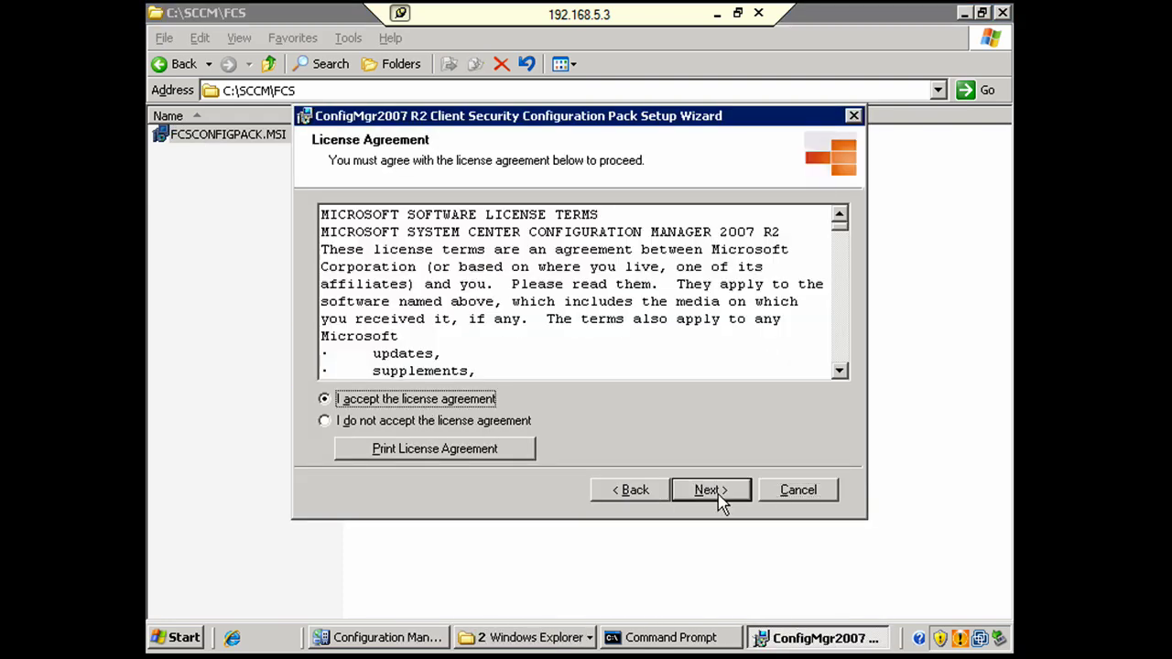
click(720, 496)
click(713, 494)
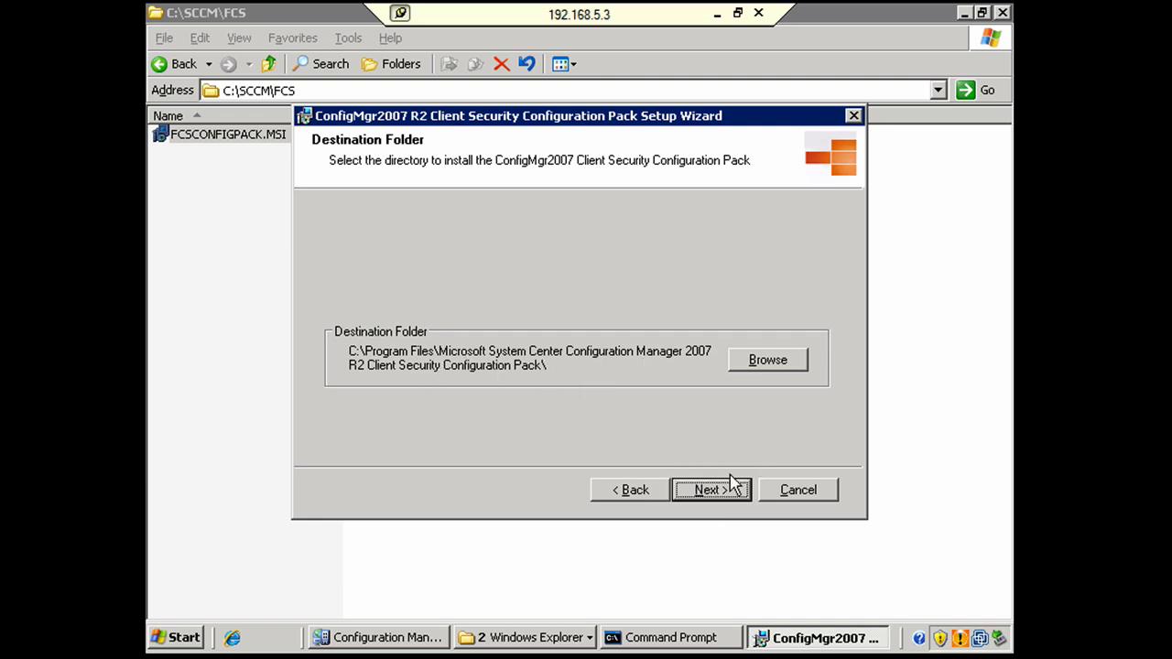
click(709, 494)
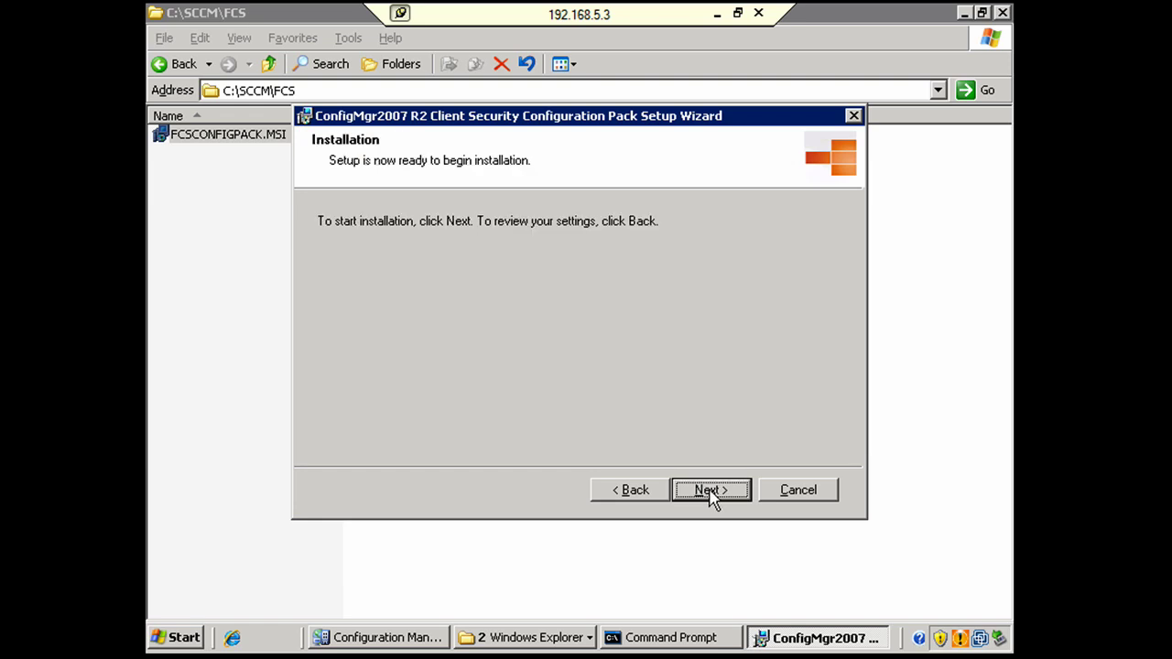
click(714, 497)
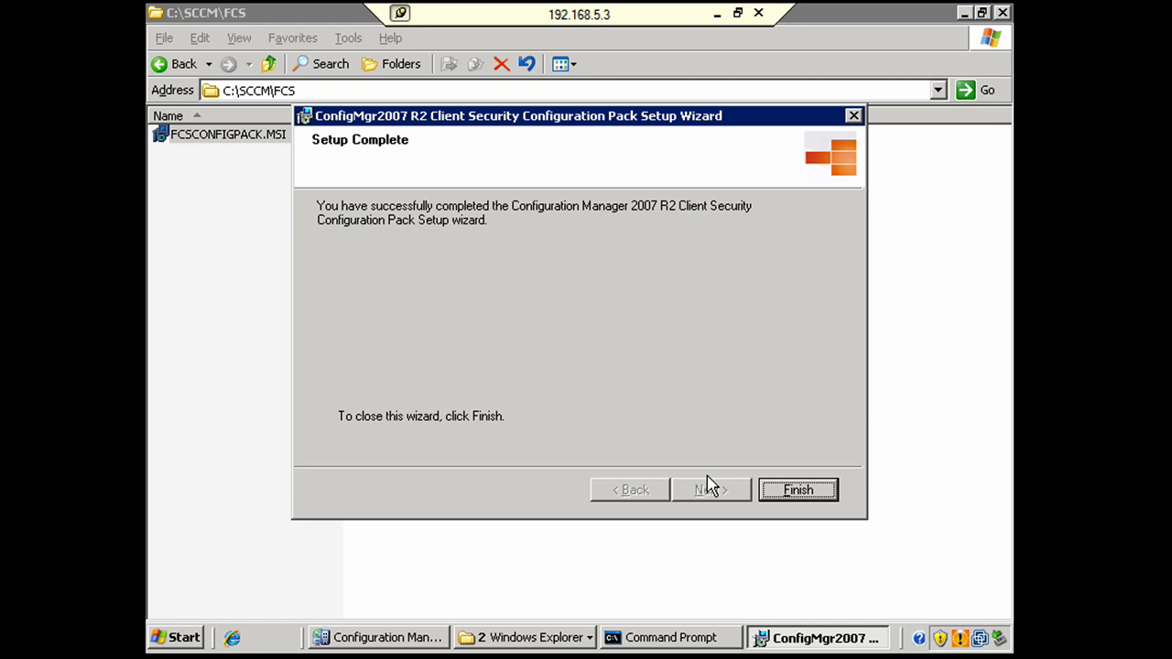
click(805, 487)
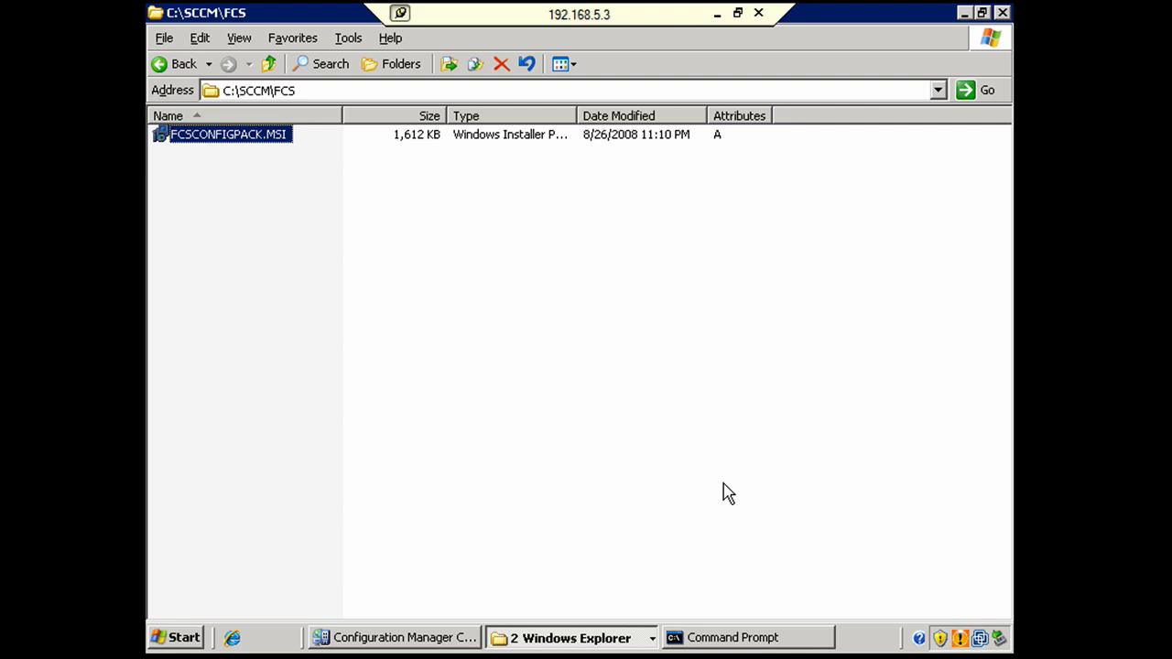
In the console, start Import Configuration Data from the Configuration Baselines node.
click(416, 641)
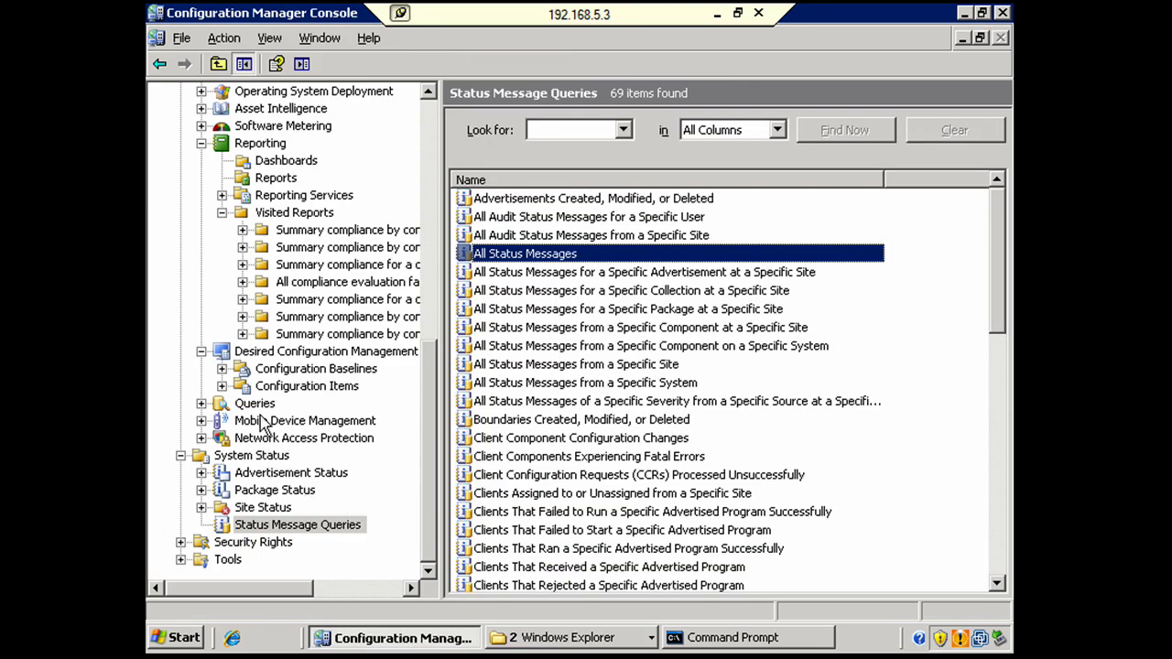
right_click(264, 357)
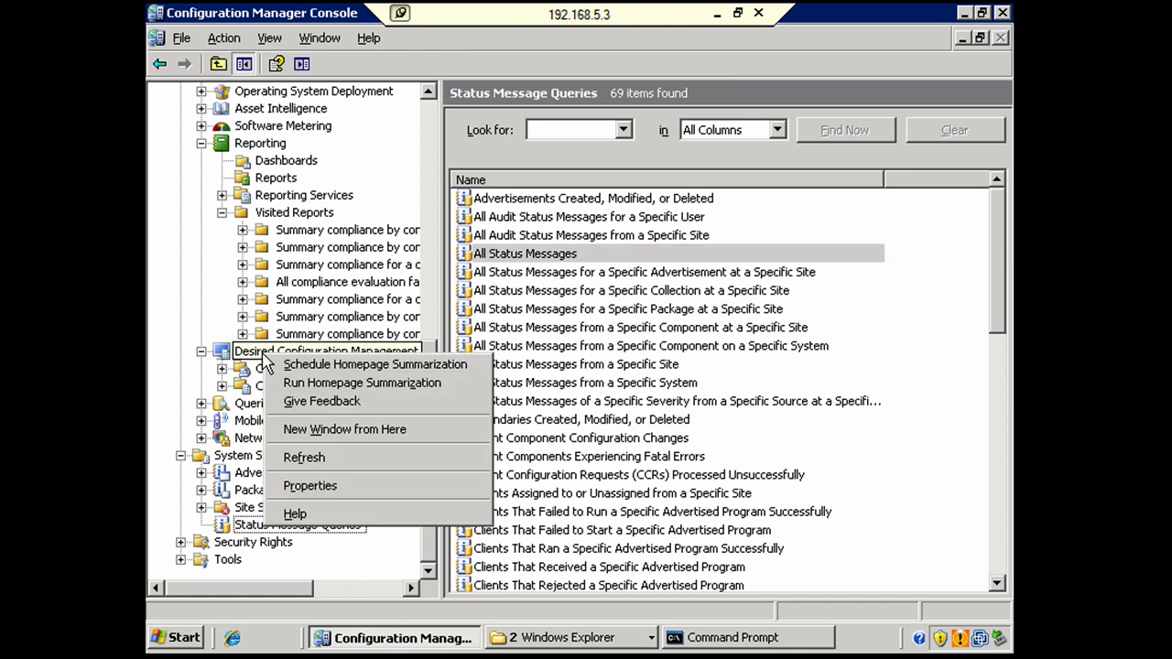
right_click(266, 368)
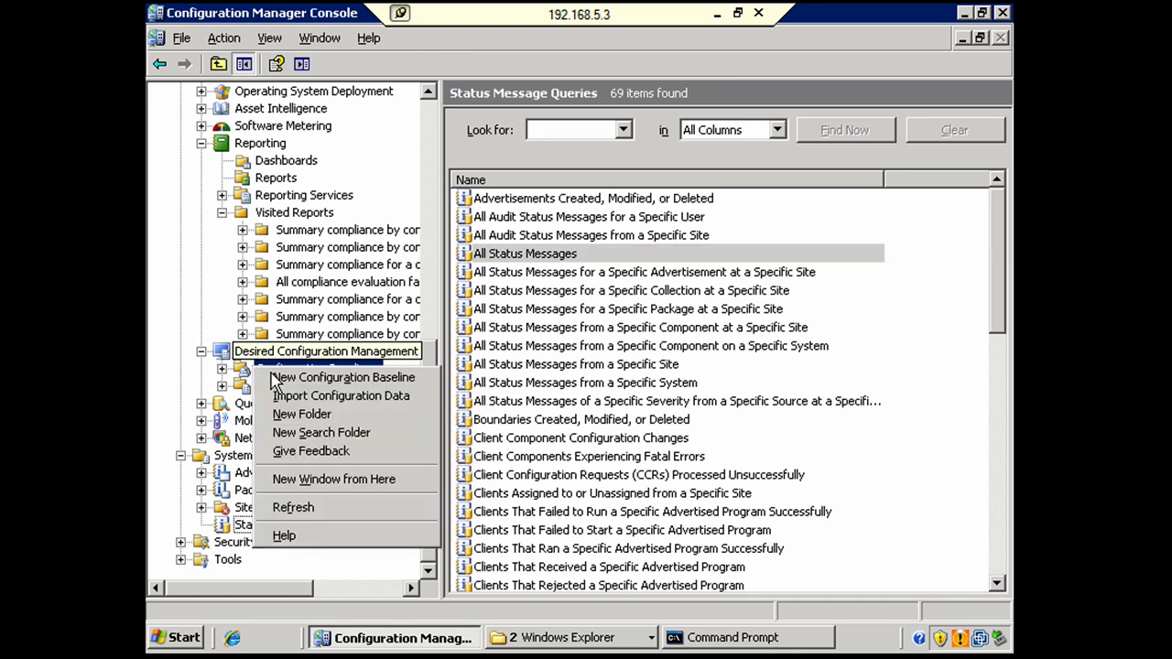
click(277, 397)
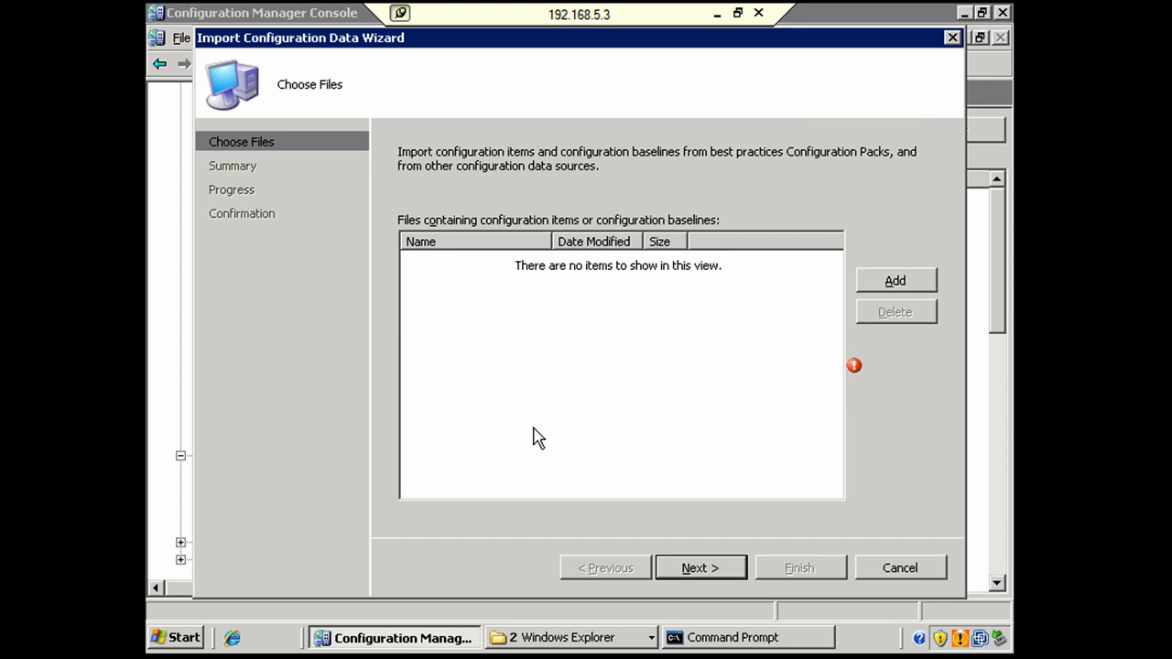
Add FCSConfigurationPack.cab from the Program Files configuration pack folder, allowing it past the security warning.
click(886, 283)
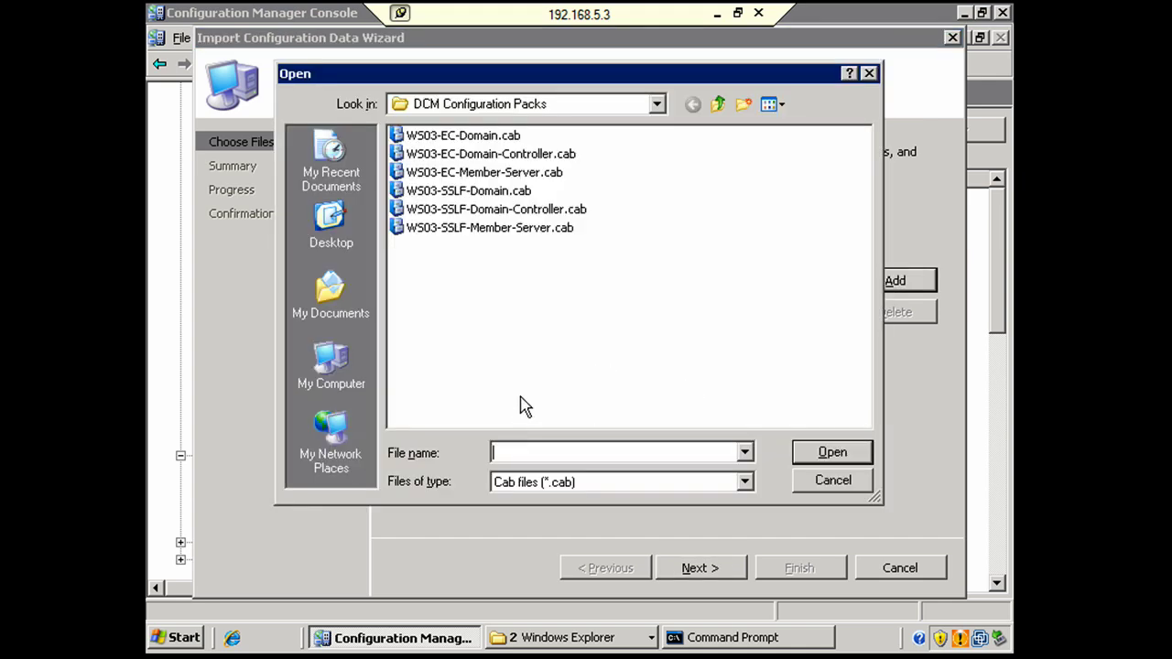
click(337, 366)
double_click(435, 154)
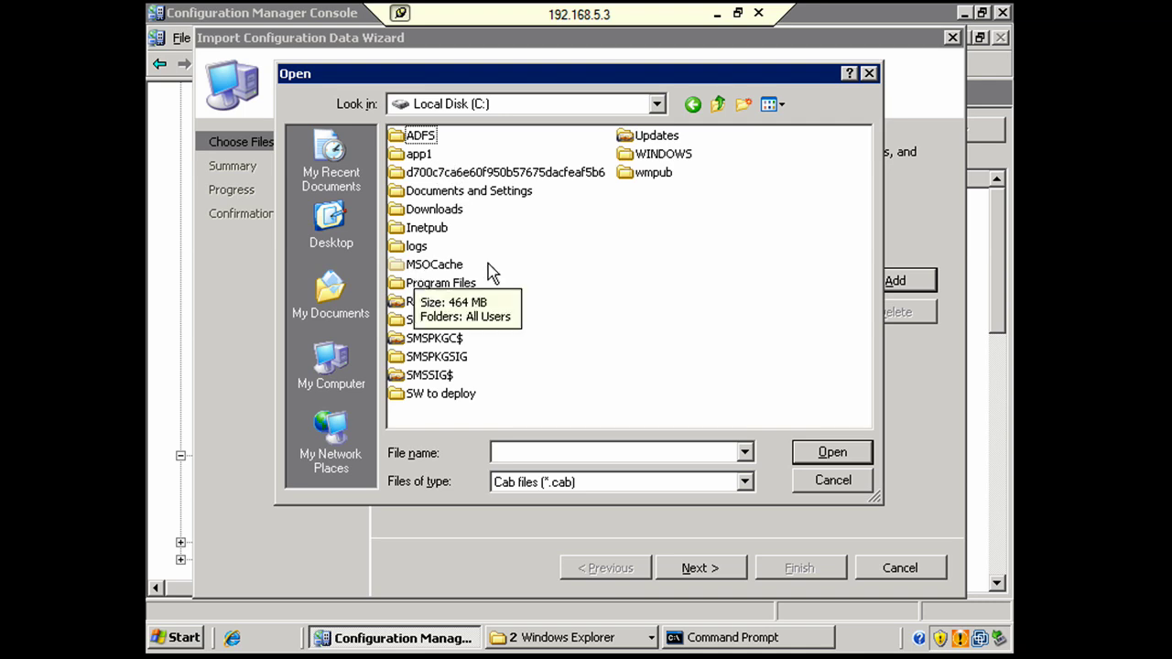
click(457, 287)
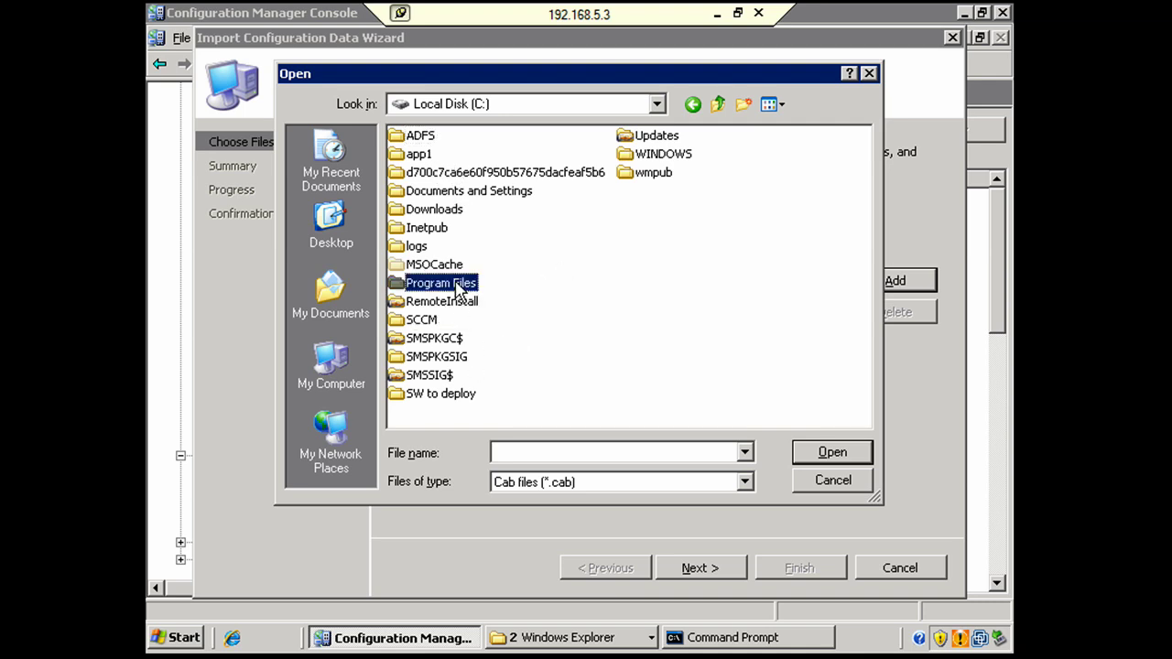
double_click(457, 287)
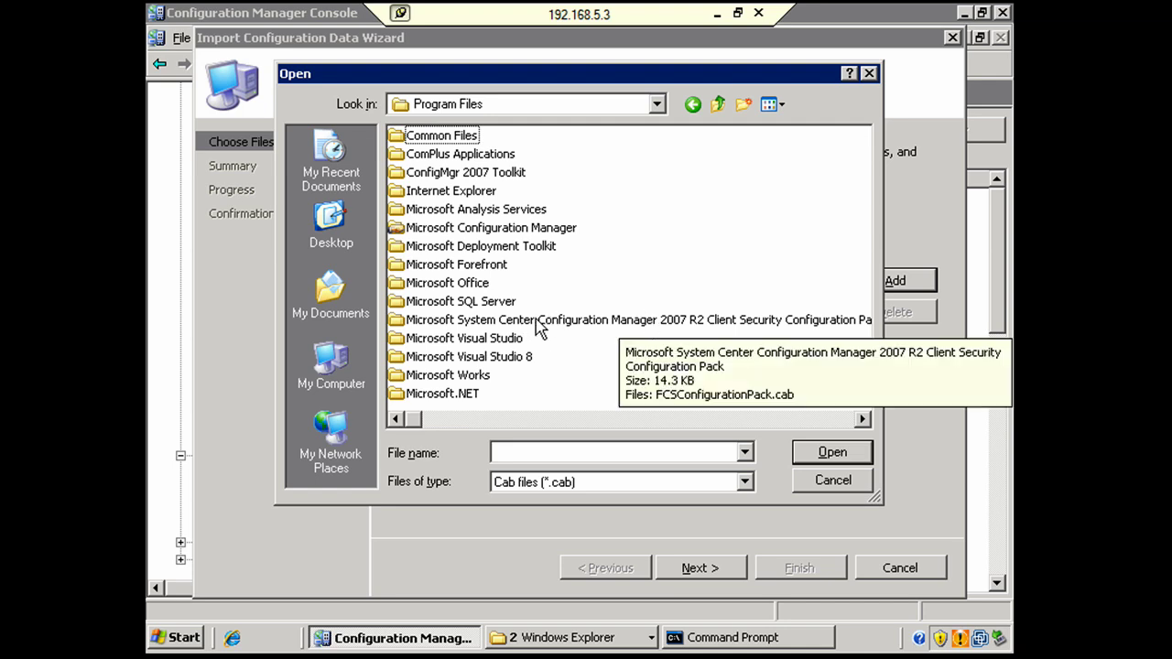
double_click(538, 322)
double_click(476, 145)
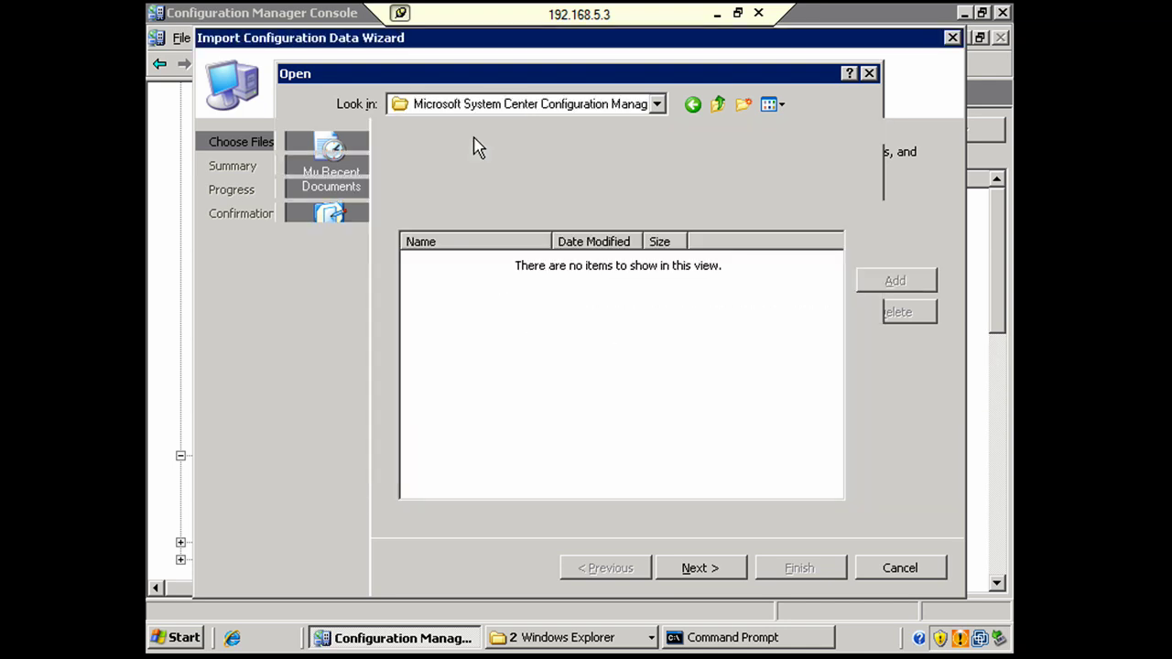
click(664, 302)
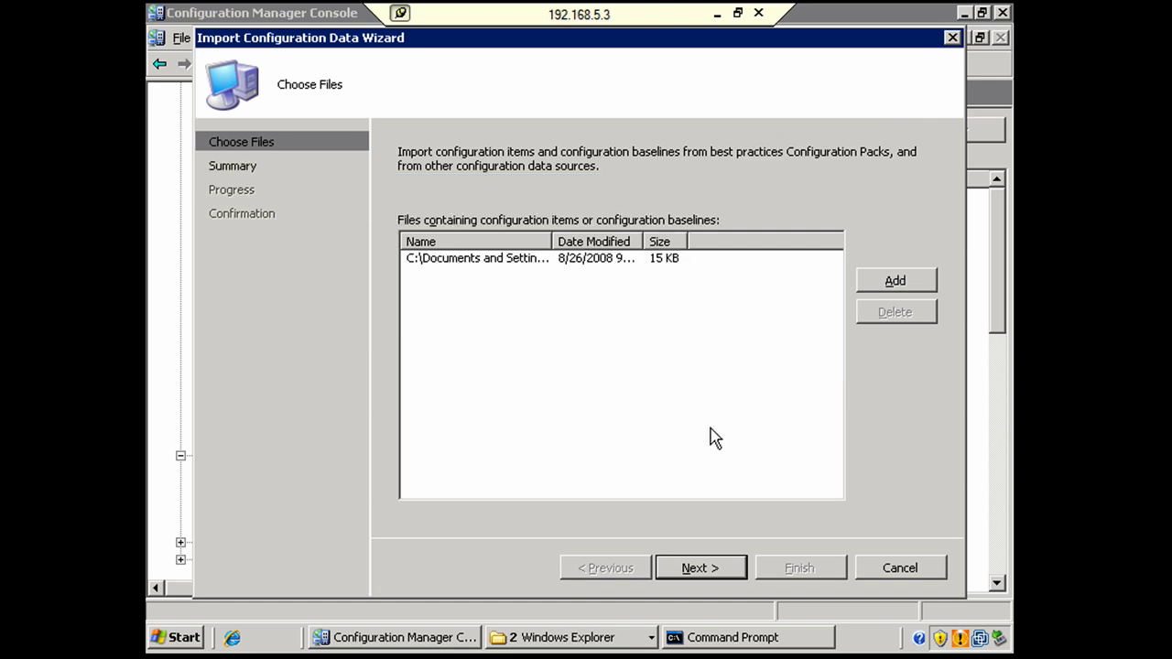
Review the Forefront baseline and its agent, filter, scan, signature and service items, then import and close.
click(721, 566)
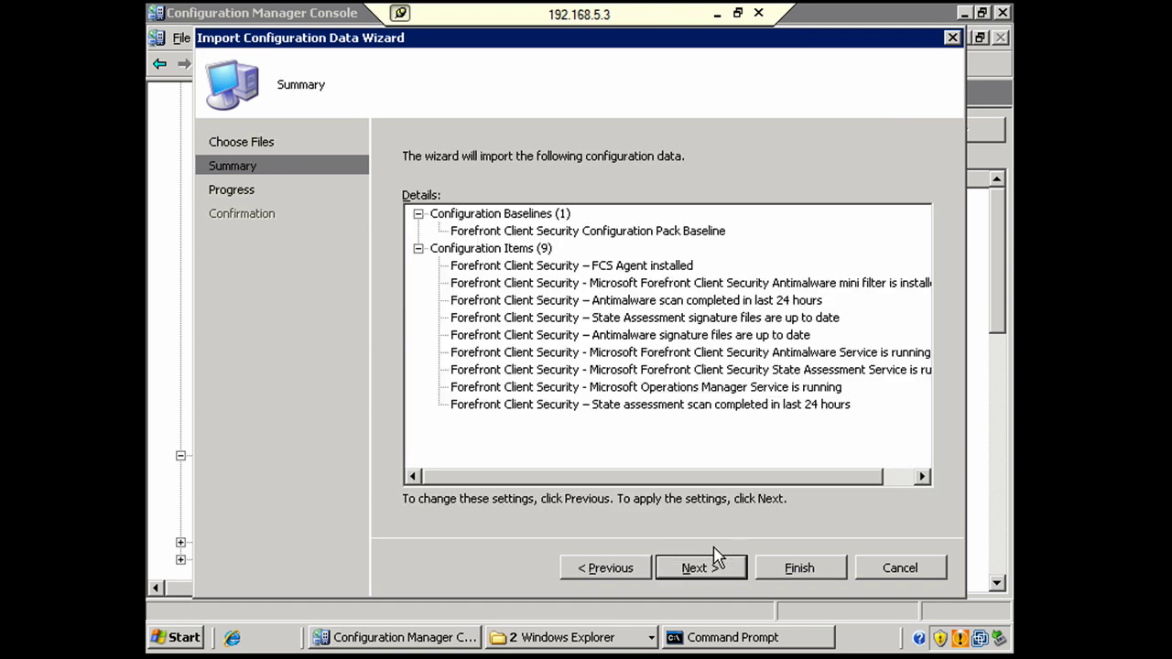
click(657, 232)
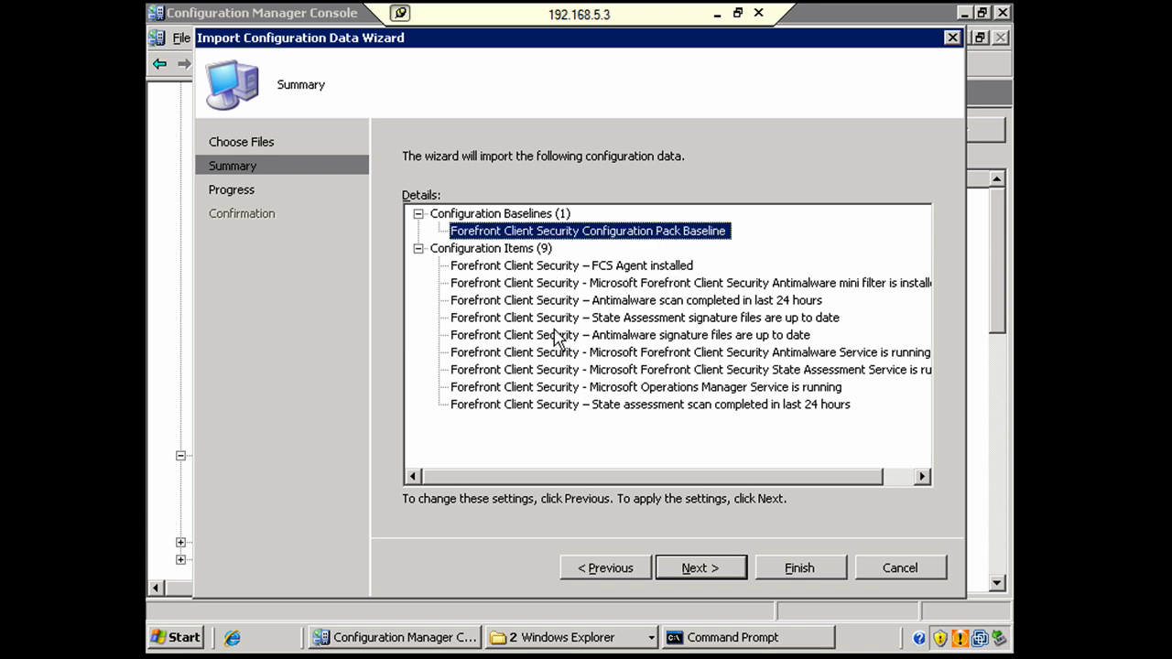
drag(760, 482, 845, 485)
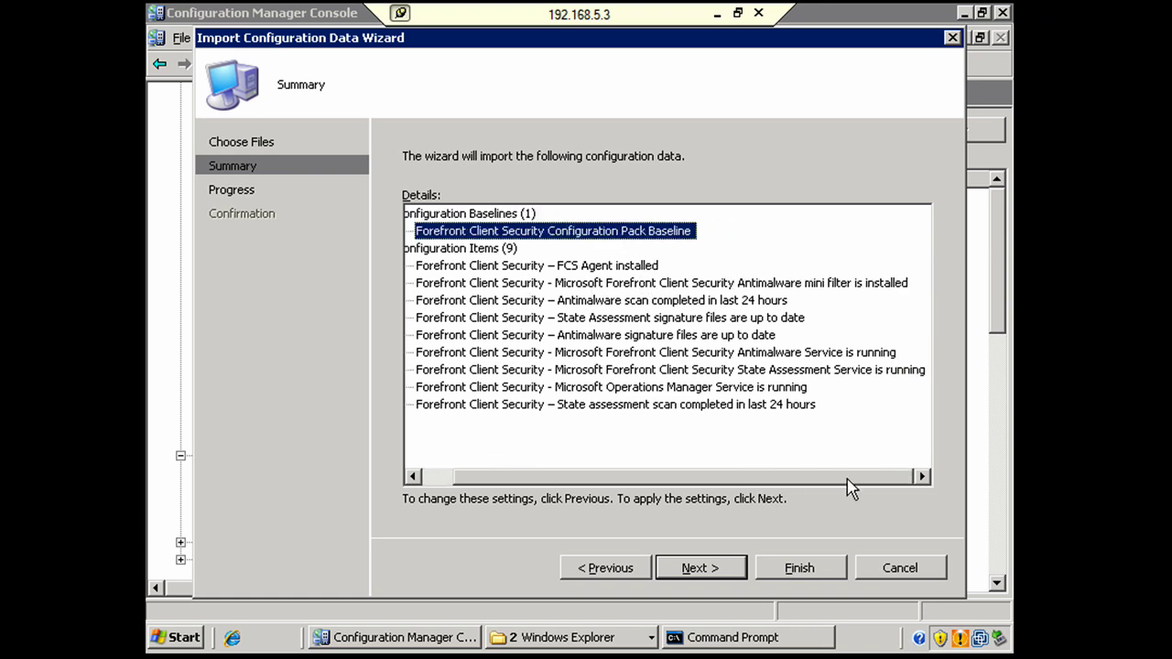
click(628, 268)
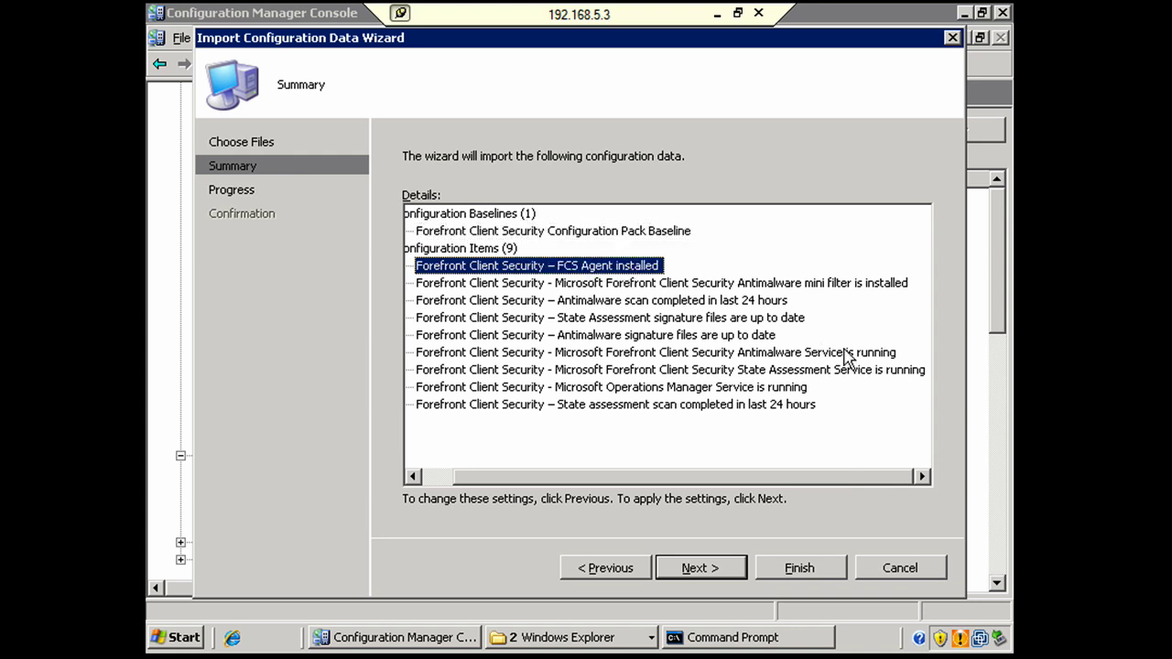
click(776, 289)
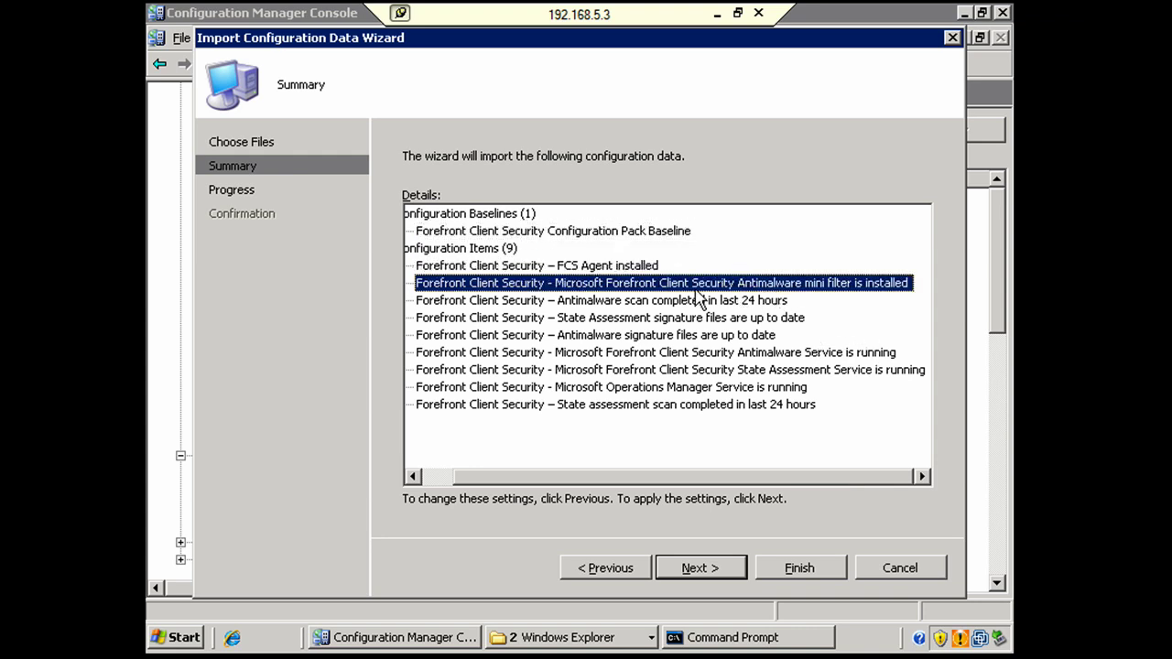
click(702, 302)
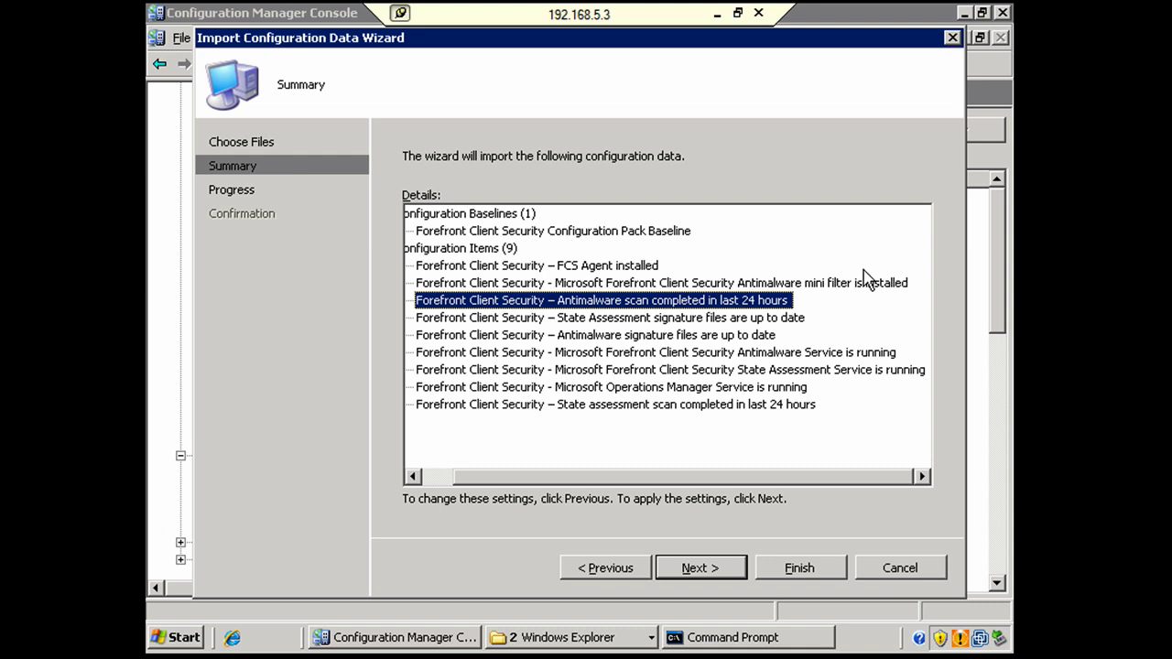
click(769, 325)
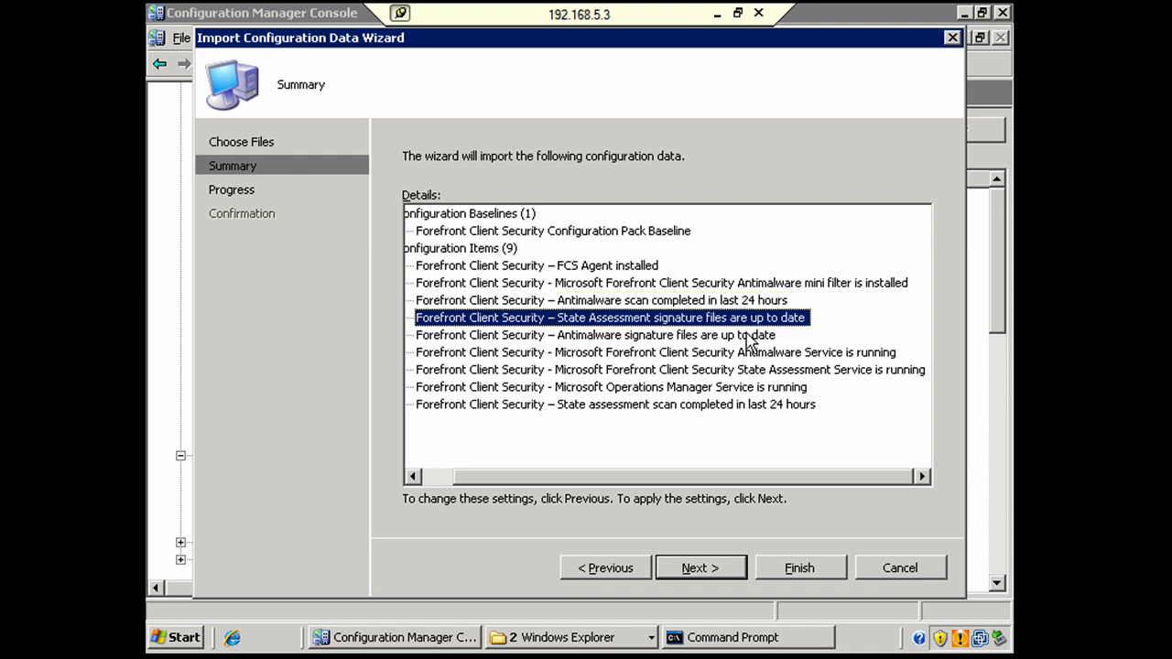
click(749, 337)
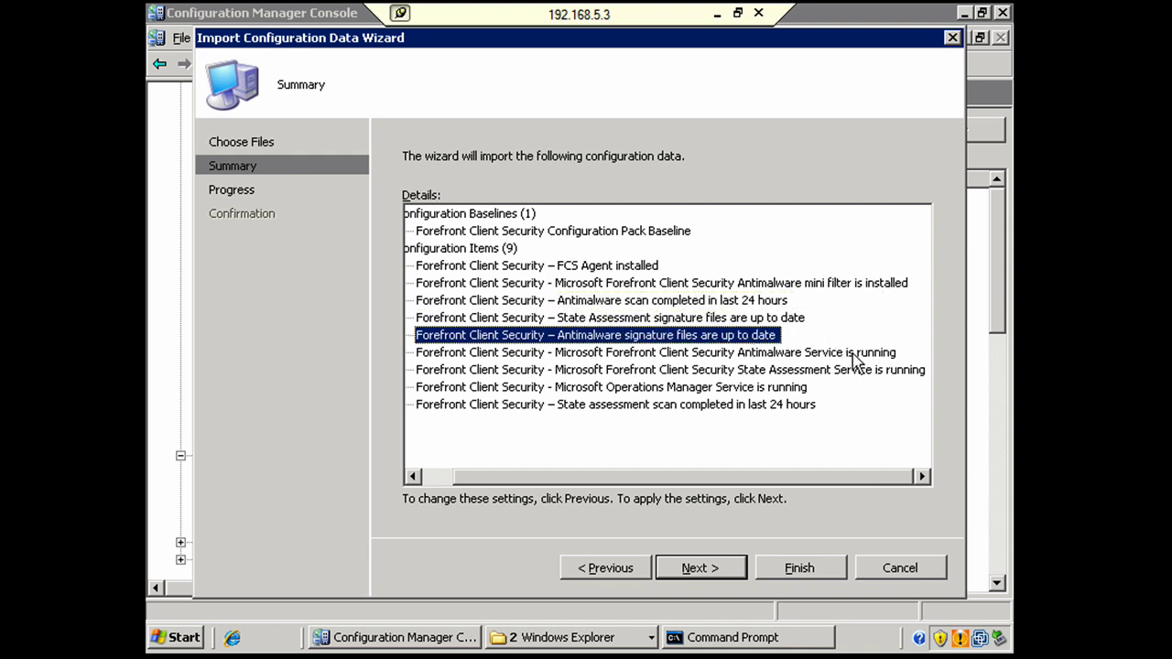
click(852, 354)
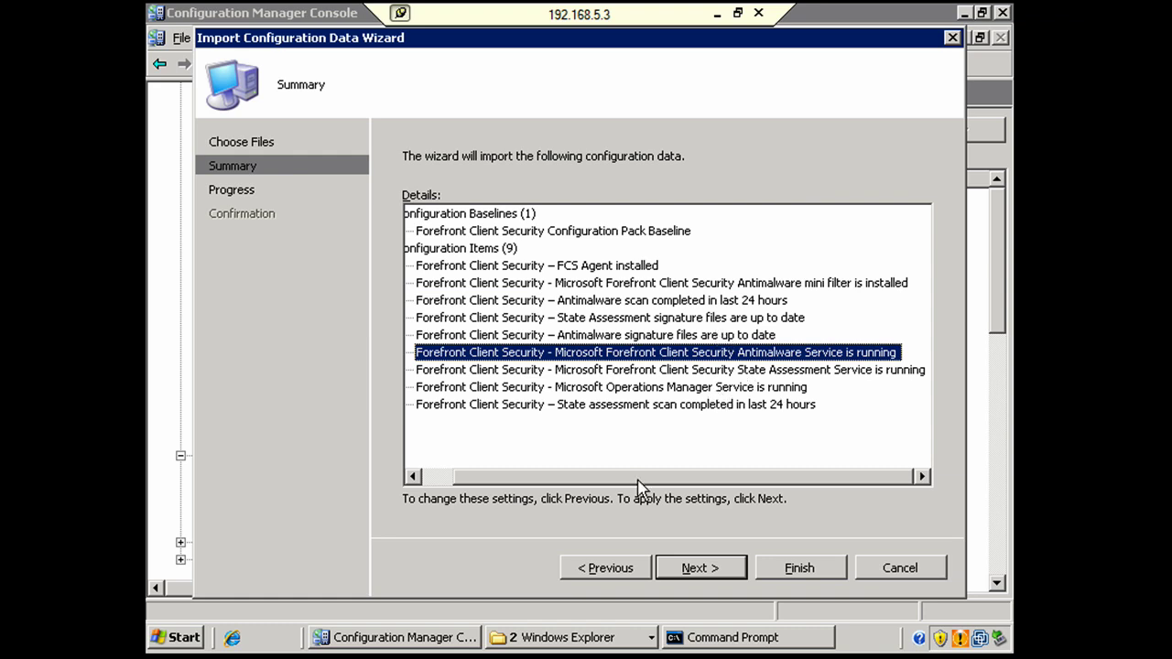
drag(637, 478, 557, 461)
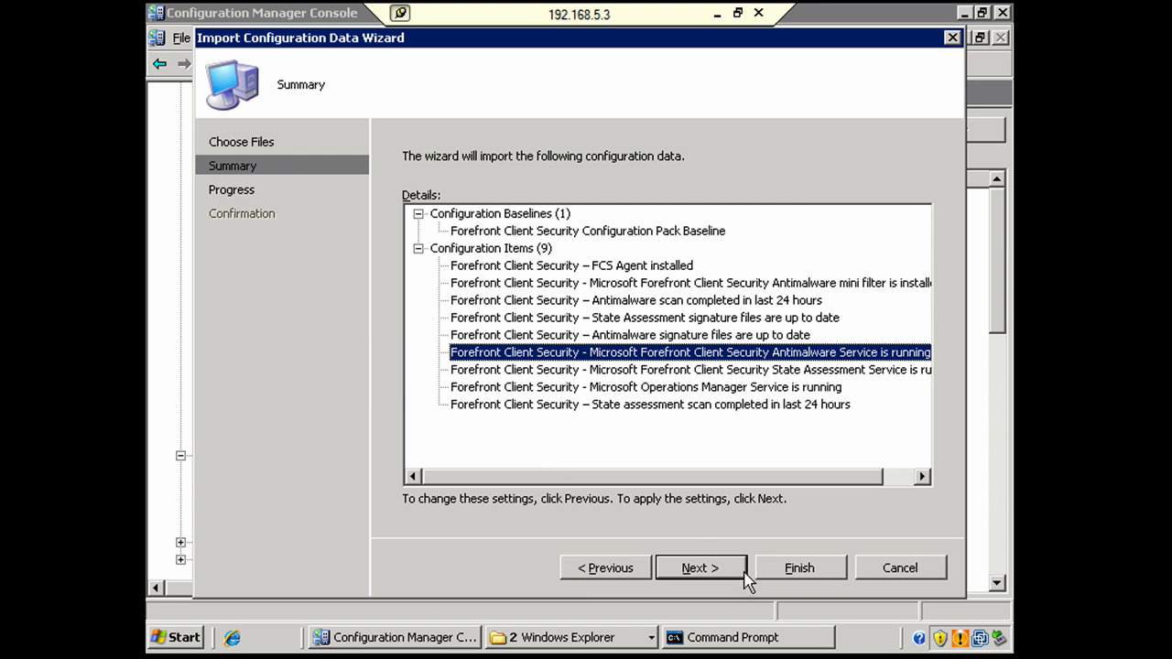
click(700, 569)
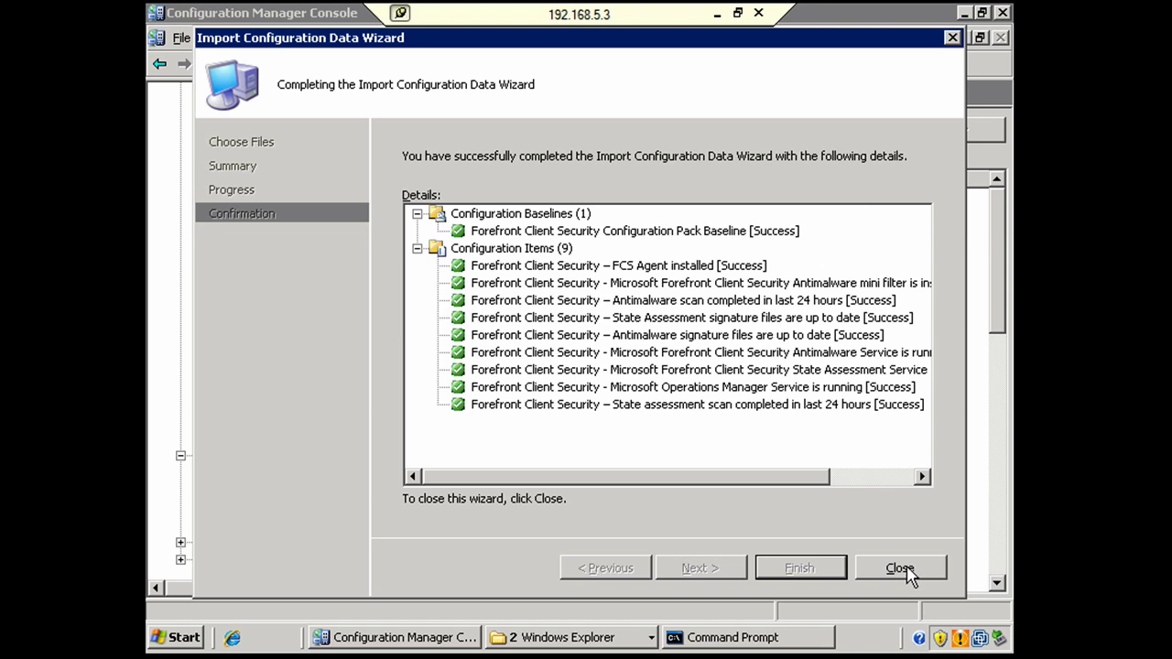
click(899, 569)
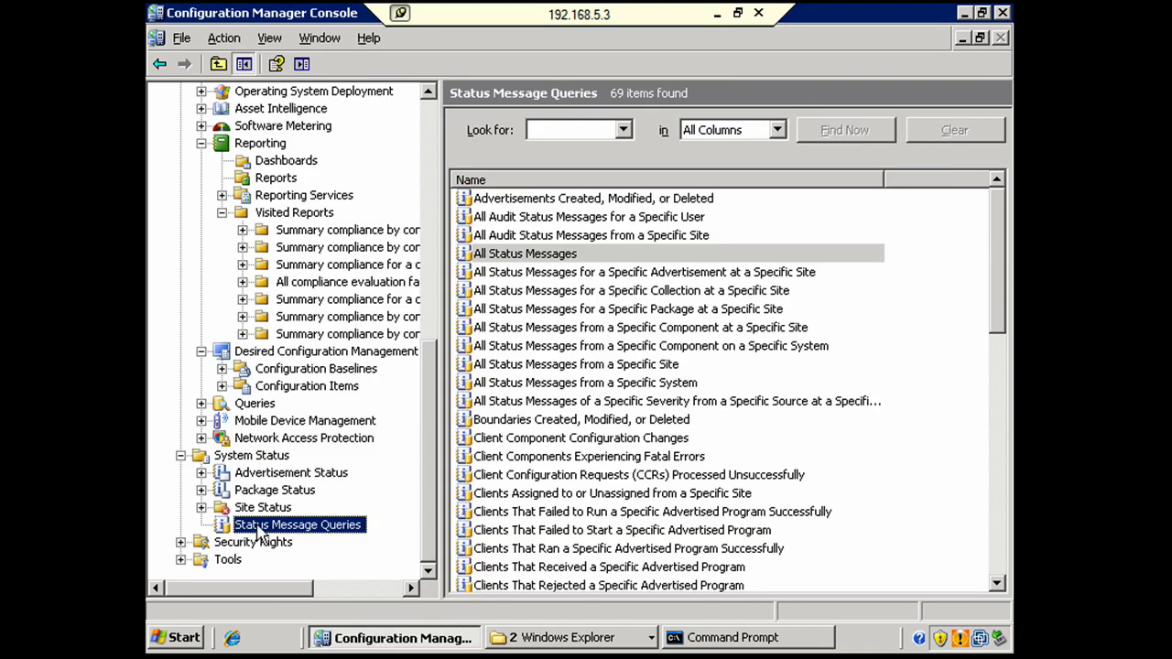
Start assigning the Forefront baseline, choosing All Windows Server 2003 Systems as the target collection.
click(275, 369)
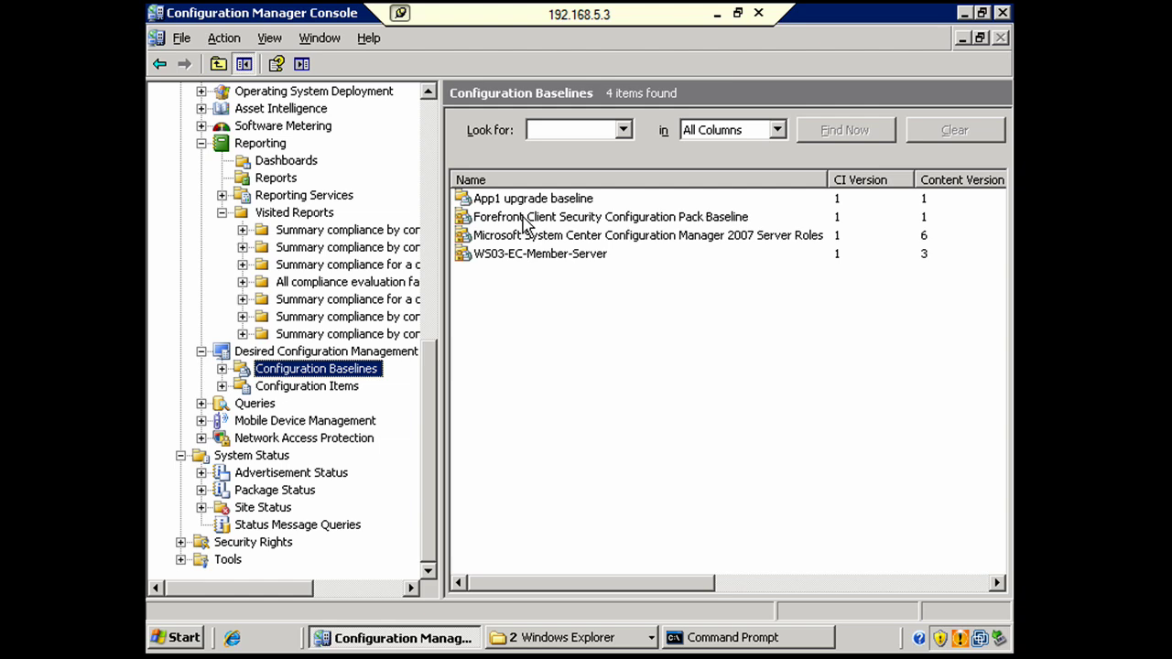
right_click(522, 218)
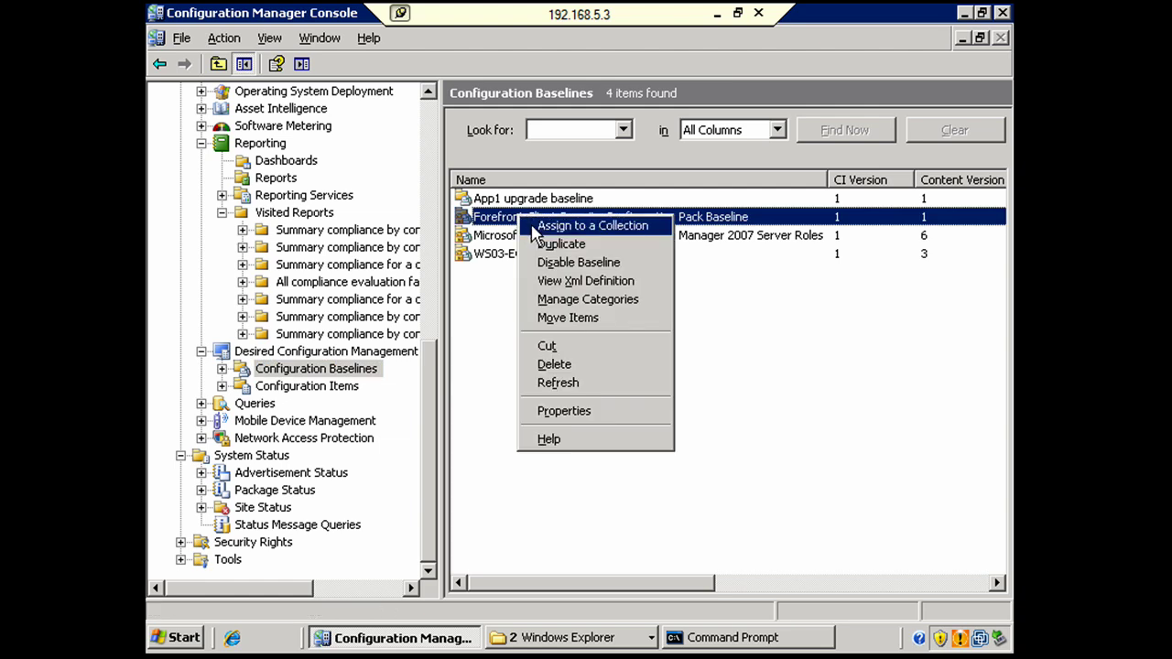
click(532, 227)
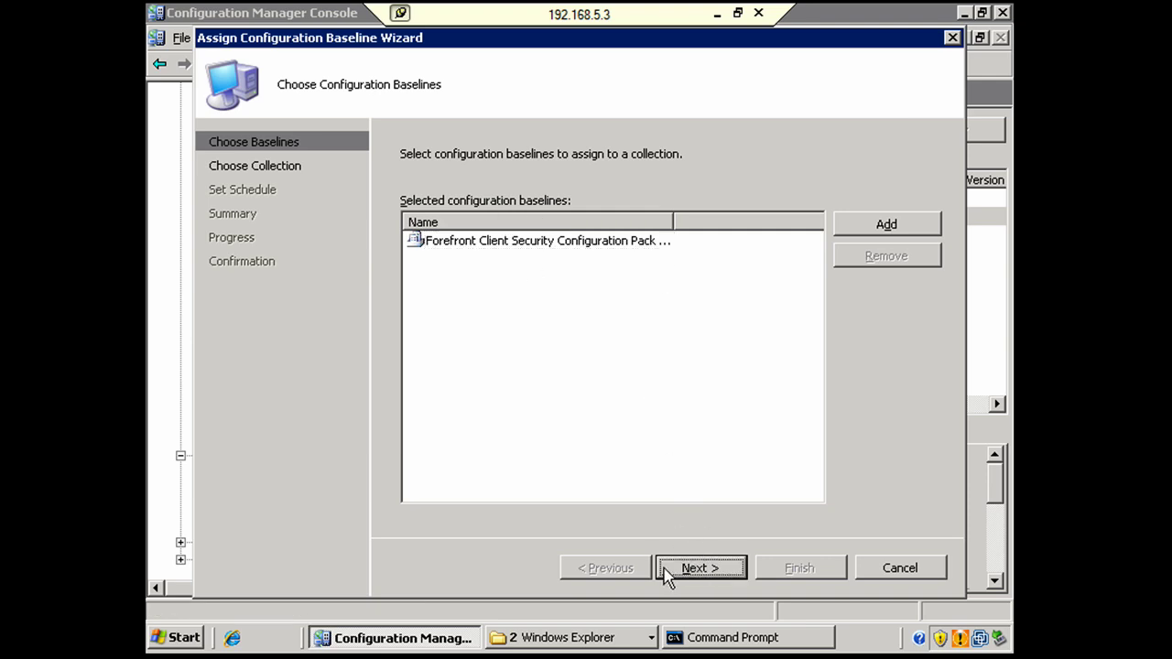
click(691, 568)
click(861, 255)
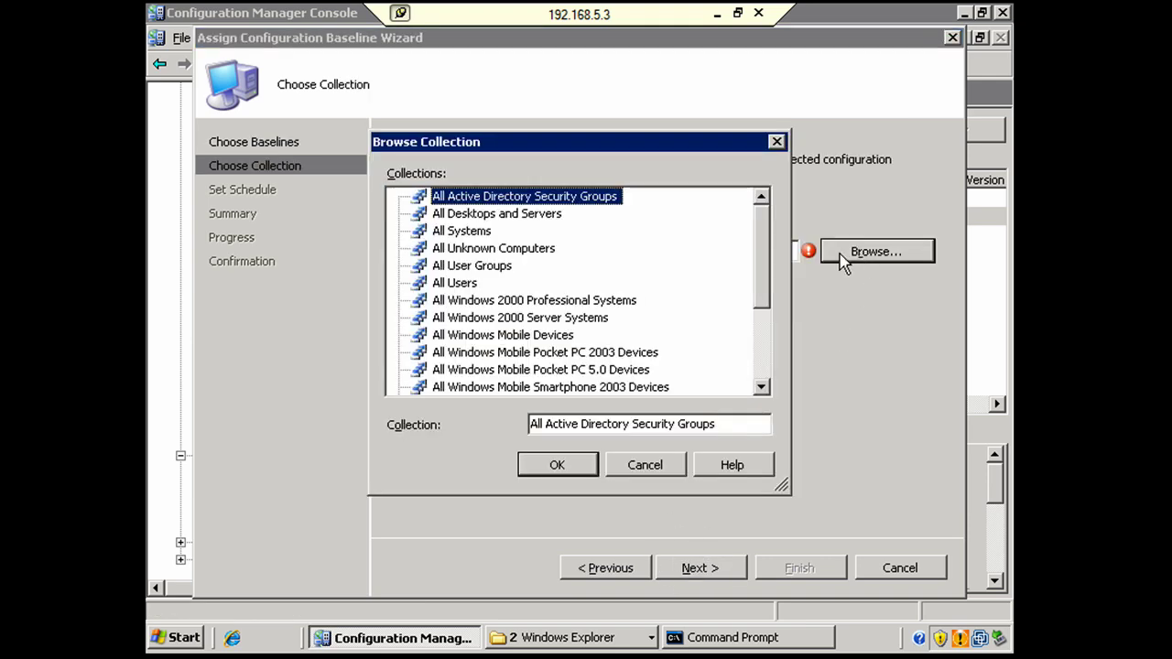
drag(766, 230, 760, 340)
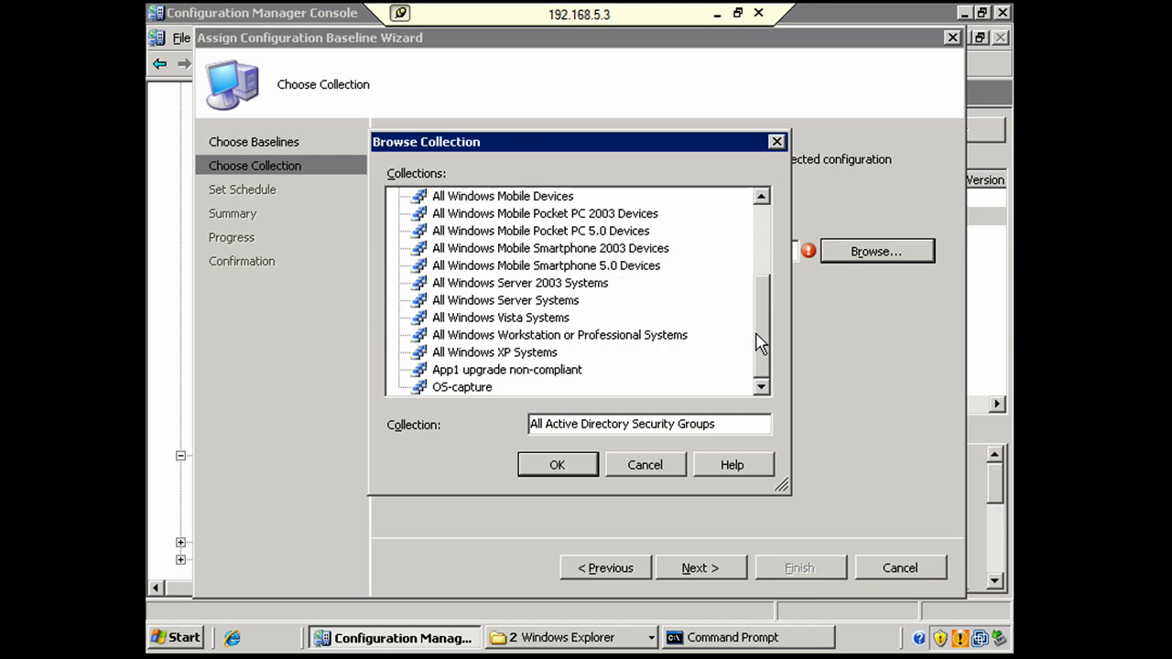
click(513, 284)
click(557, 467)
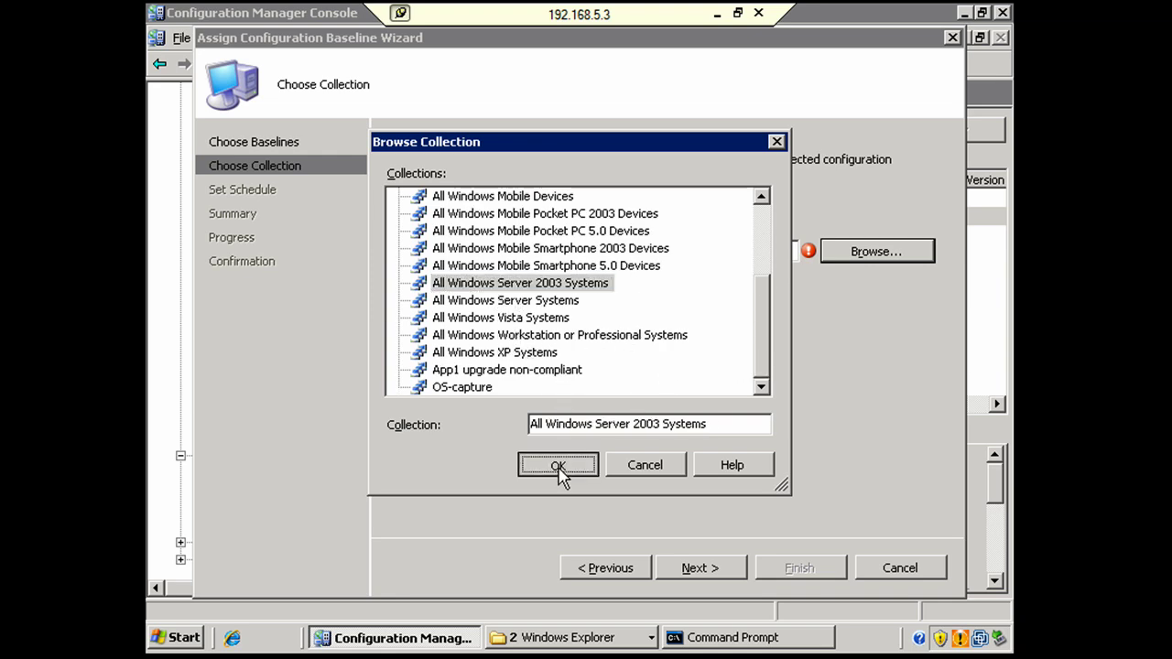
Keep the 1-minute evaluation schedule, create the assignment and close the wizard.
click(738, 570)
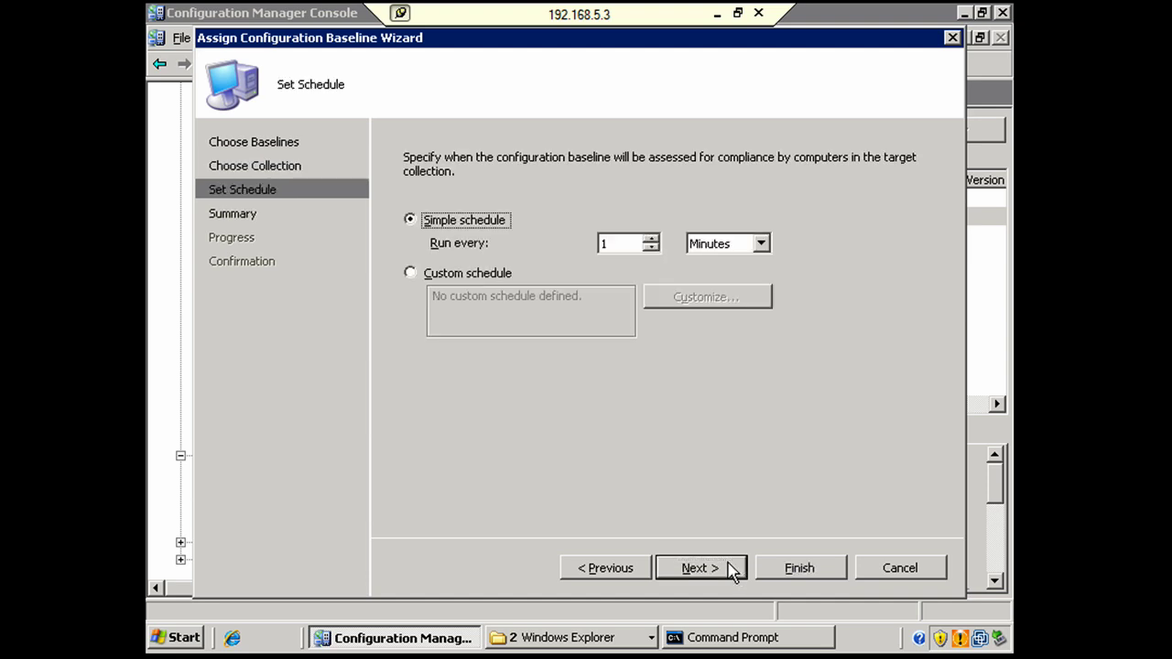
click(719, 569)
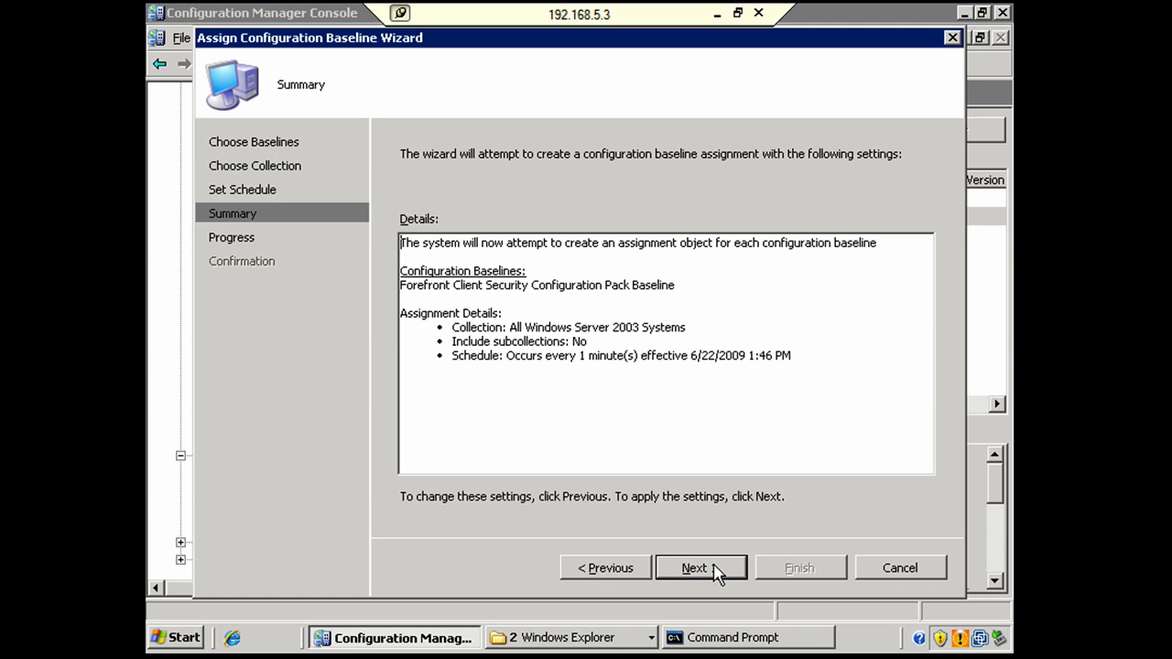
click(715, 568)
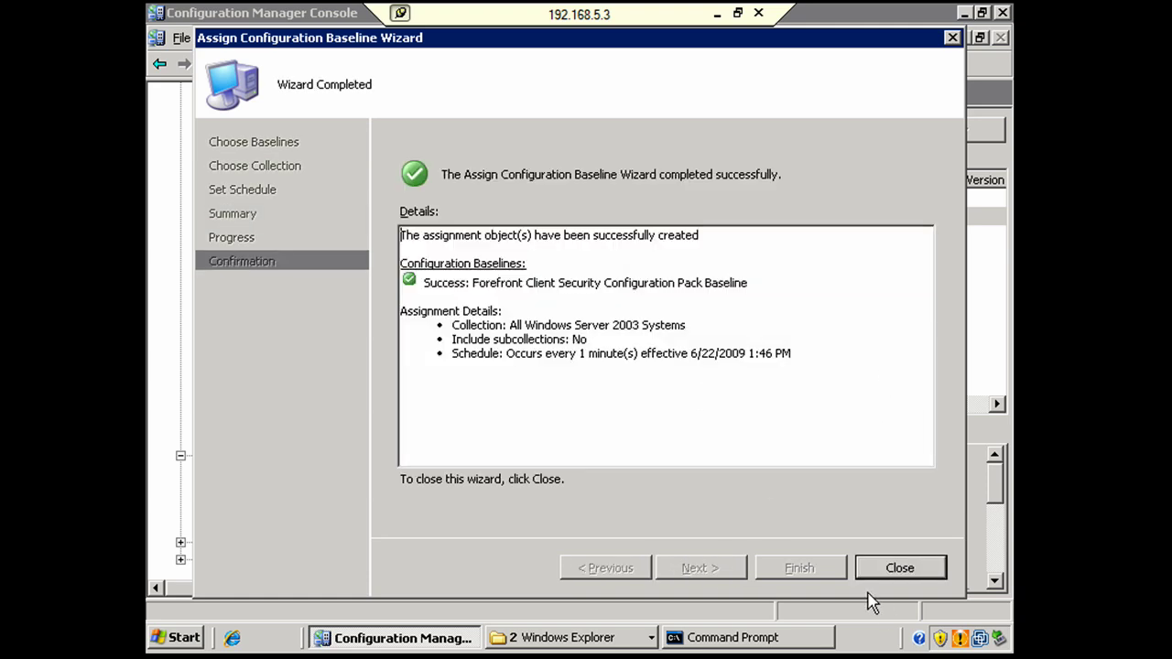
click(900, 568)
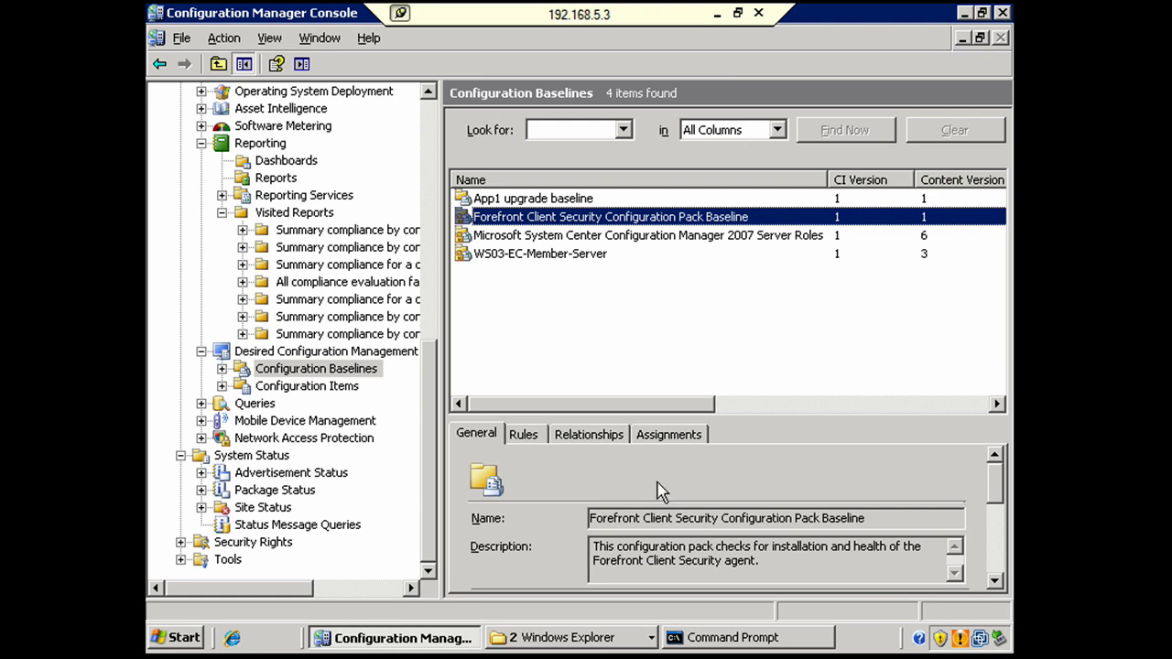
Run Homepage Summarization and Refresh on Desired Configuration Management, then open the Forefront baseline's compliance summary.
click(372, 353)
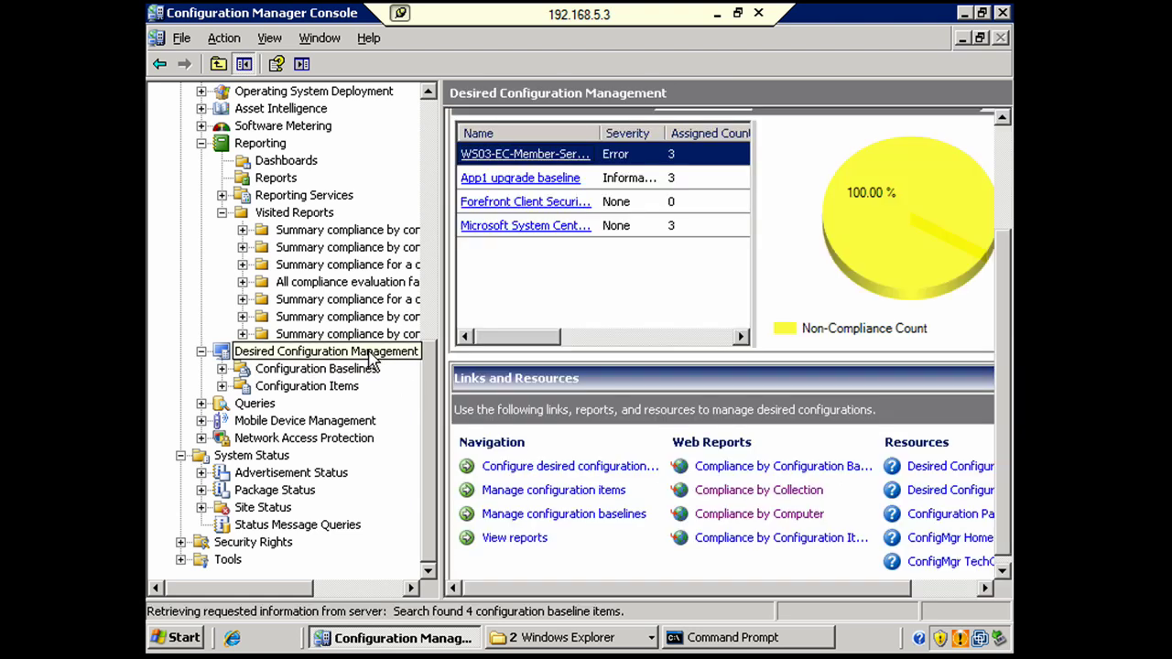
right_click(372, 356)
click(403, 378)
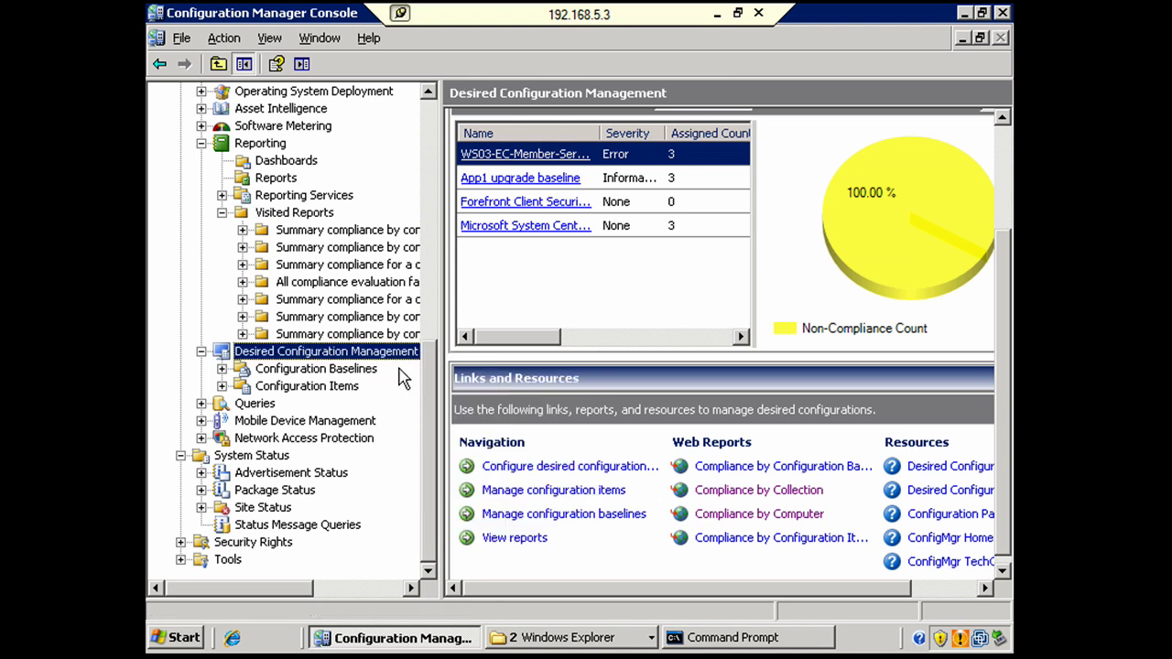
right_click(366, 356)
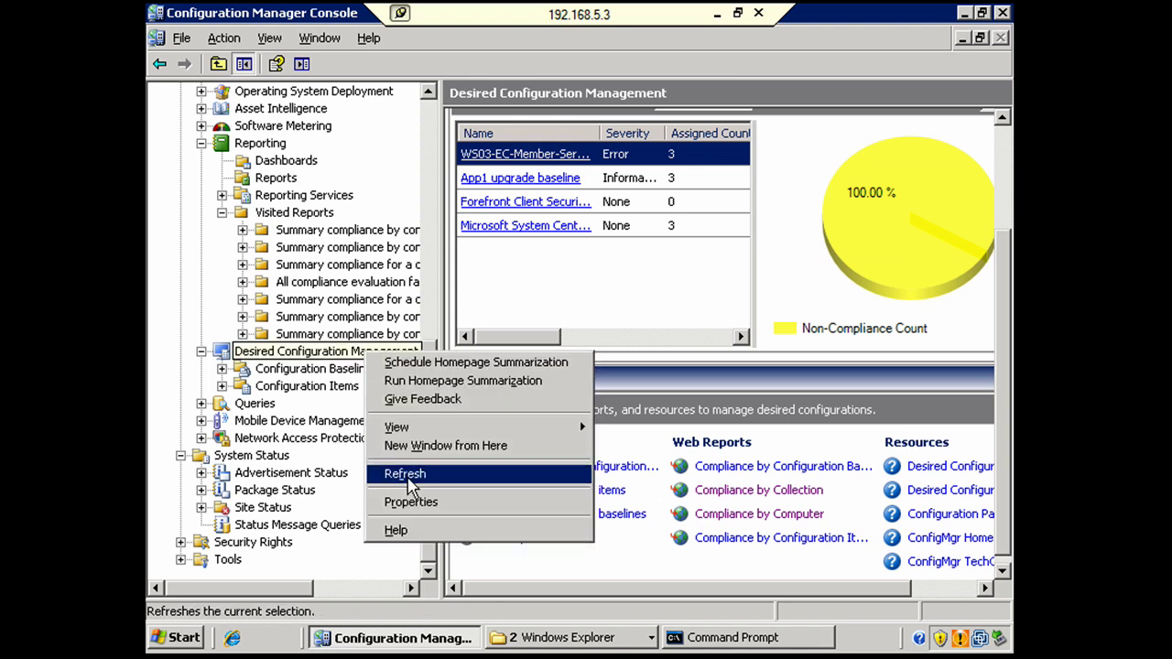
click(406, 476)
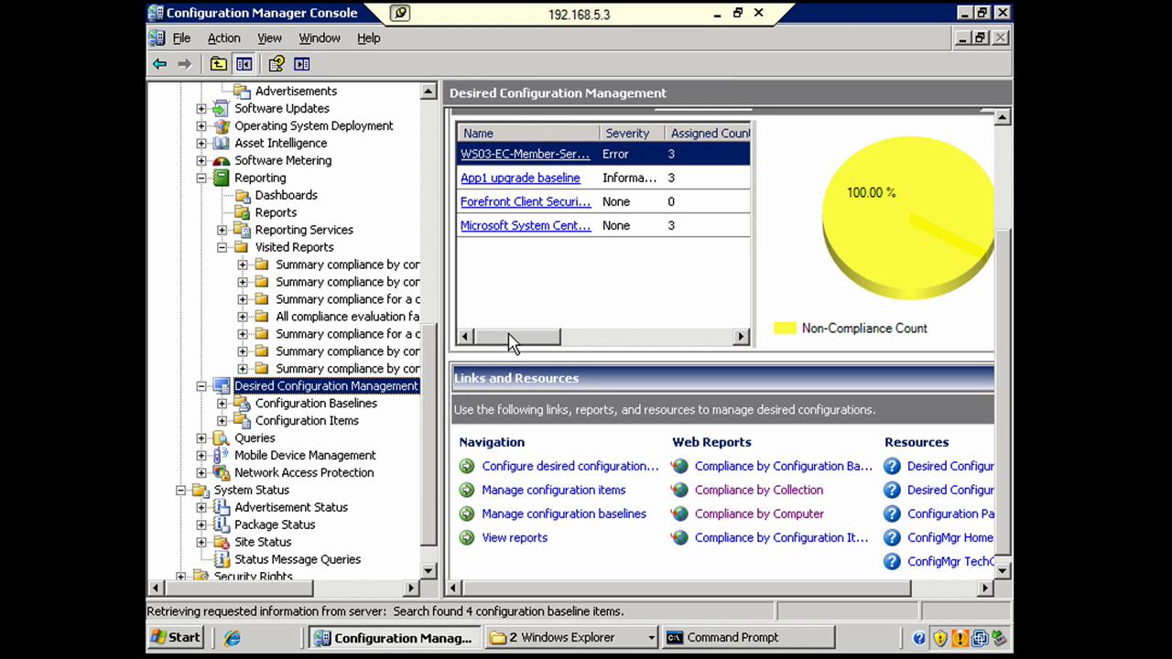
drag(510, 341, 470, 339)
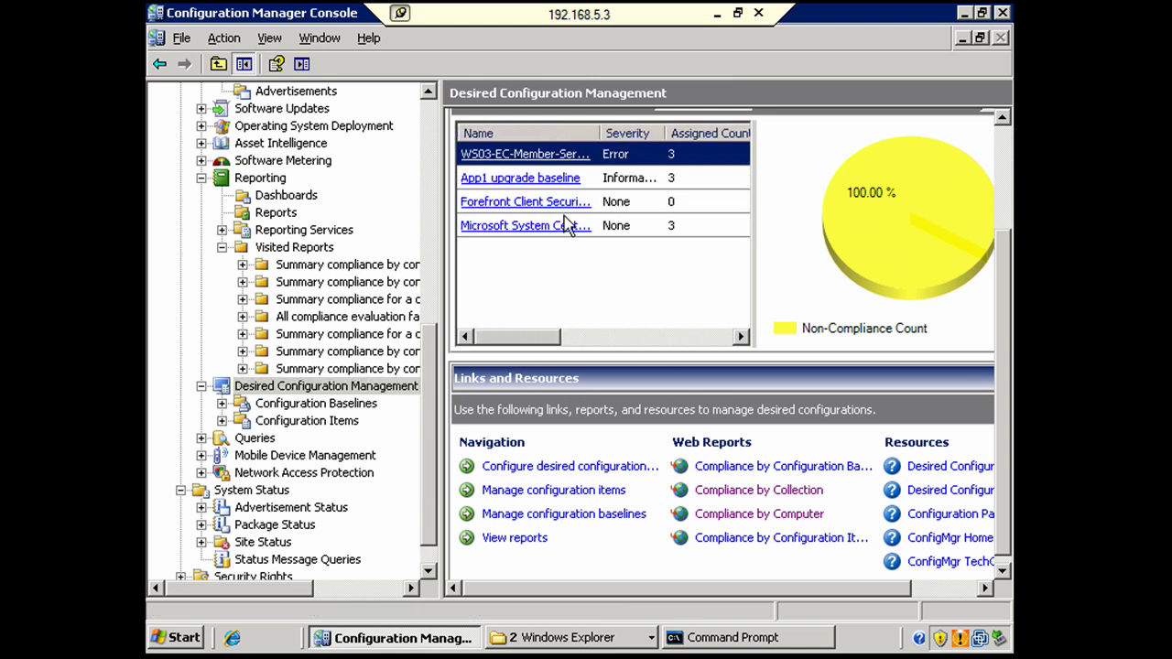
click(522, 203)
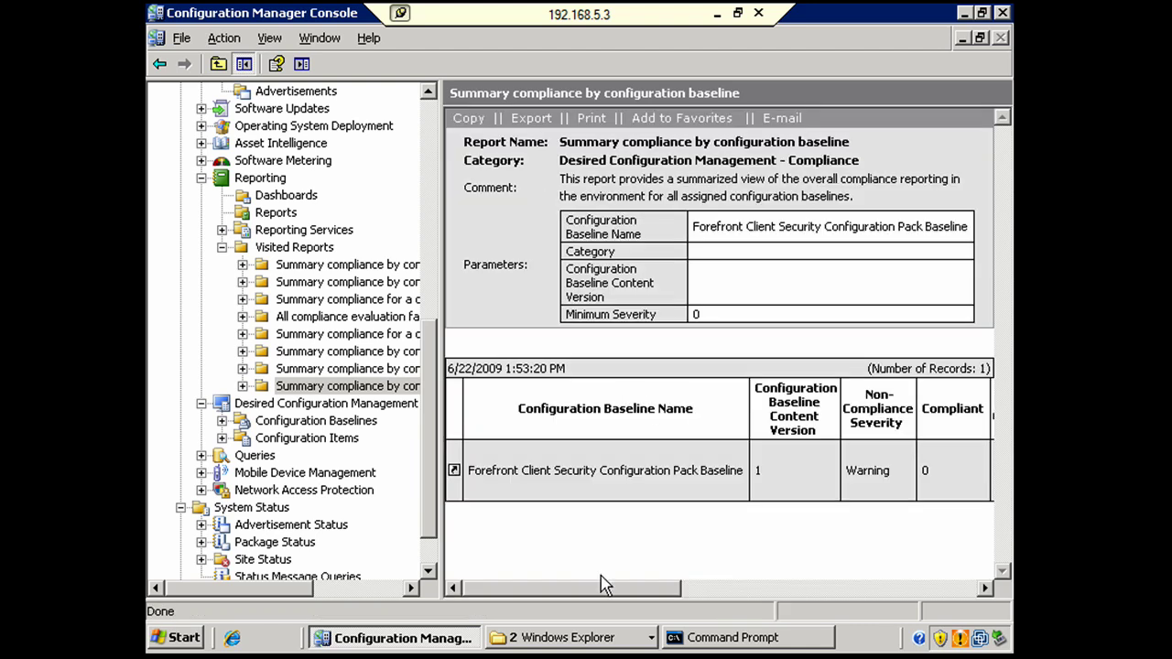
Drill into the Forefront baseline's per-item report and scroll through its nine items' compliance percentages.
drag(602, 590, 518, 595)
click(454, 471)
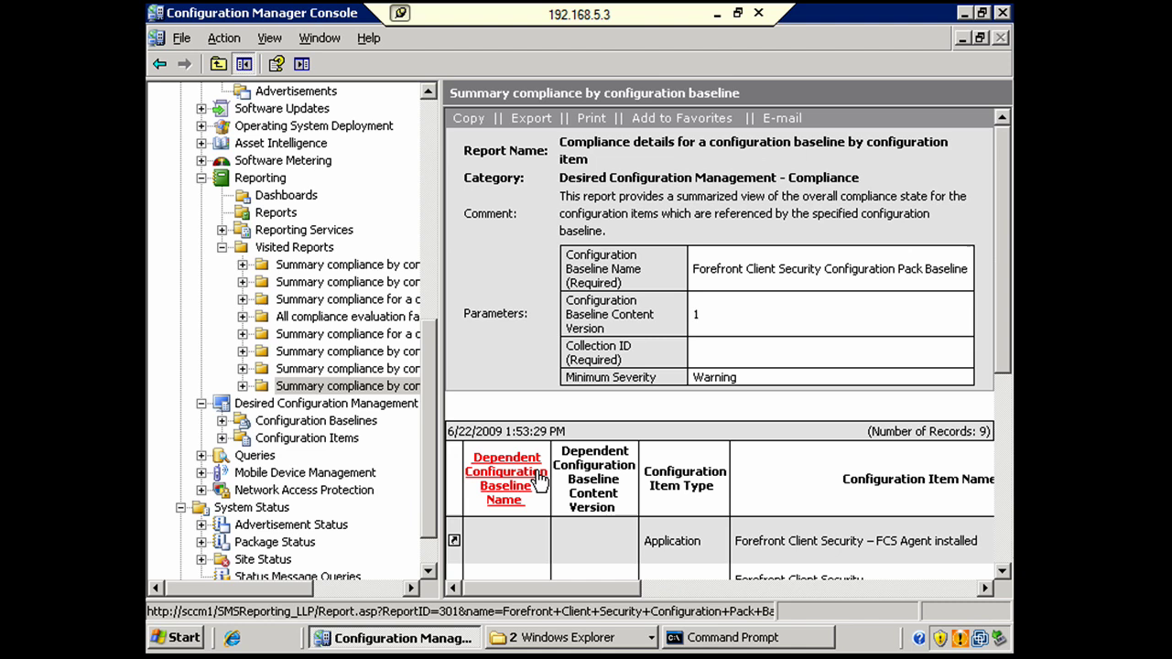
drag(1009, 352, 1007, 506)
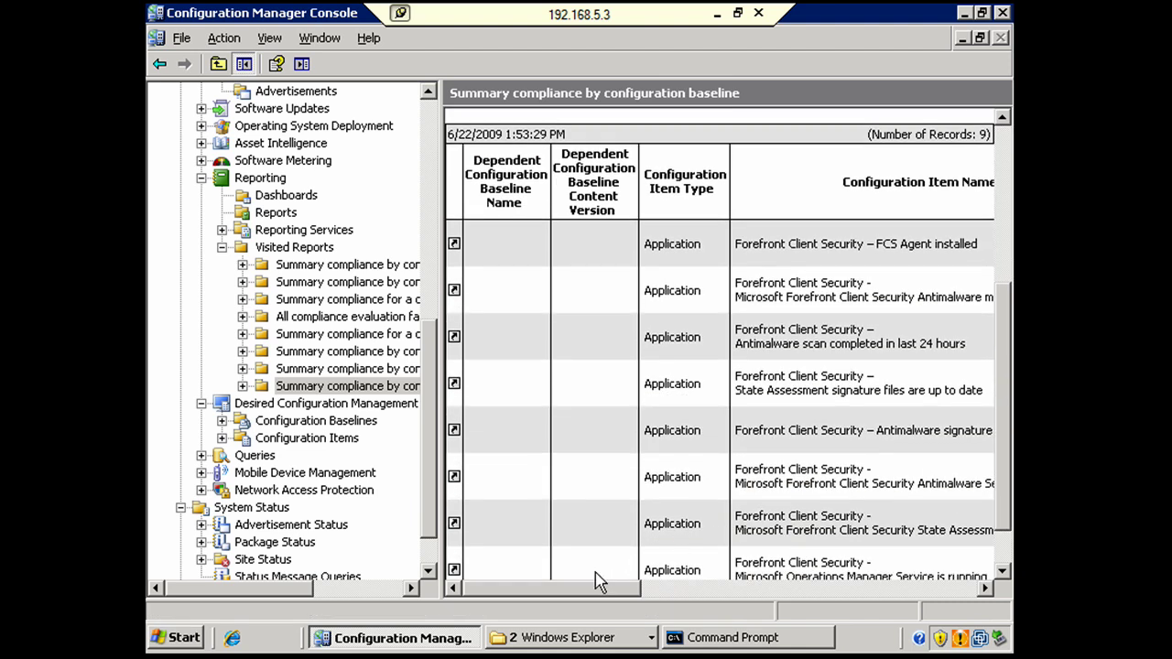
drag(600, 588, 817, 569)
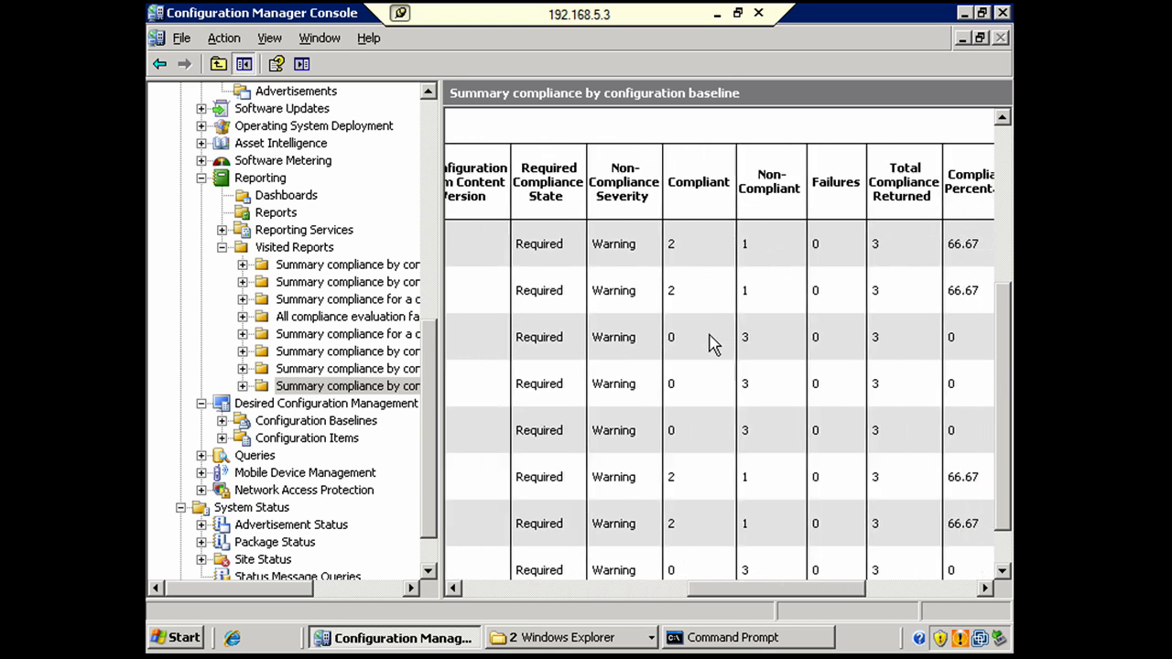
drag(705, 595, 555, 589)
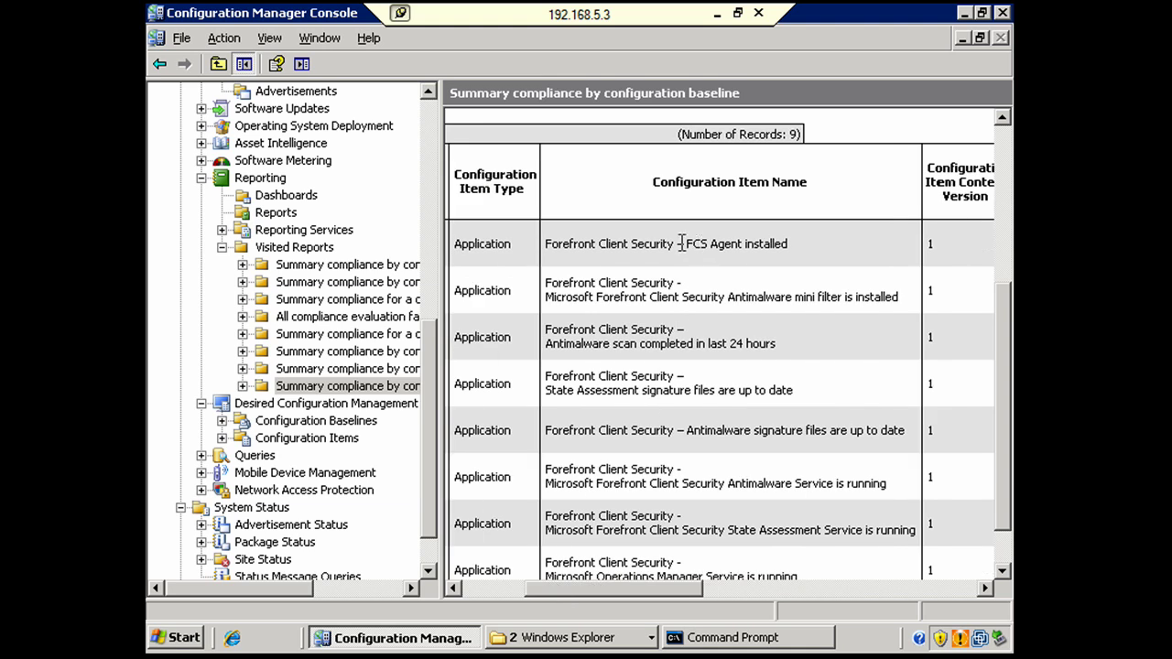
drag(680, 244, 771, 244)
drag(630, 593, 825, 593)
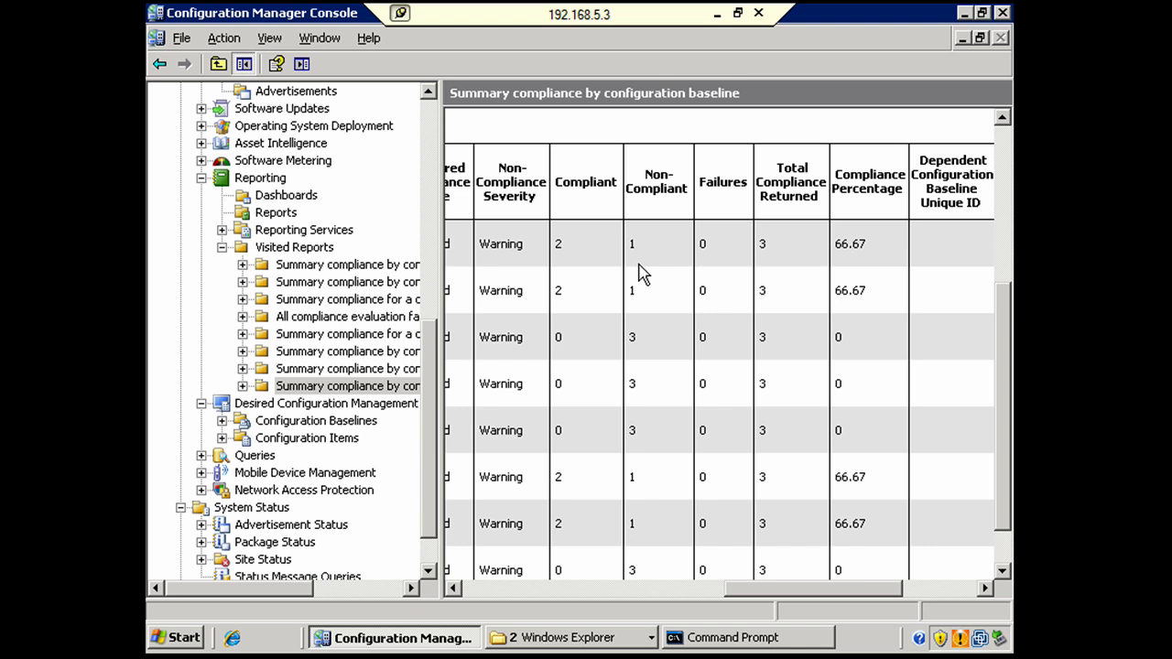
drag(1002, 358, 1004, 397)
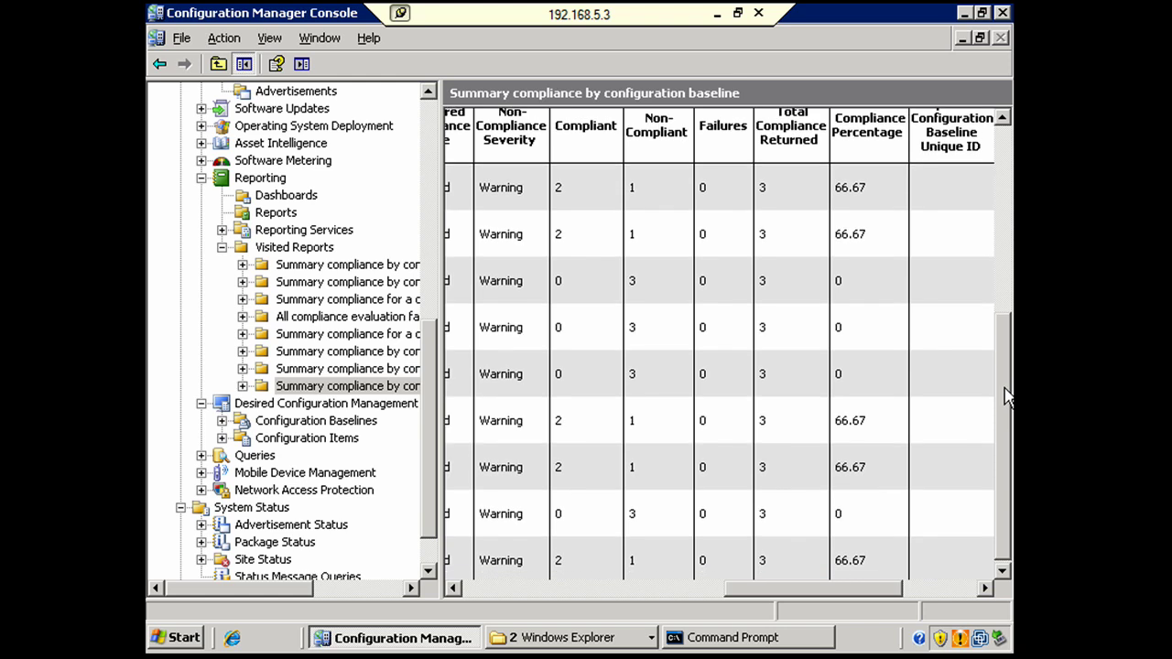
drag(769, 590, 494, 471)
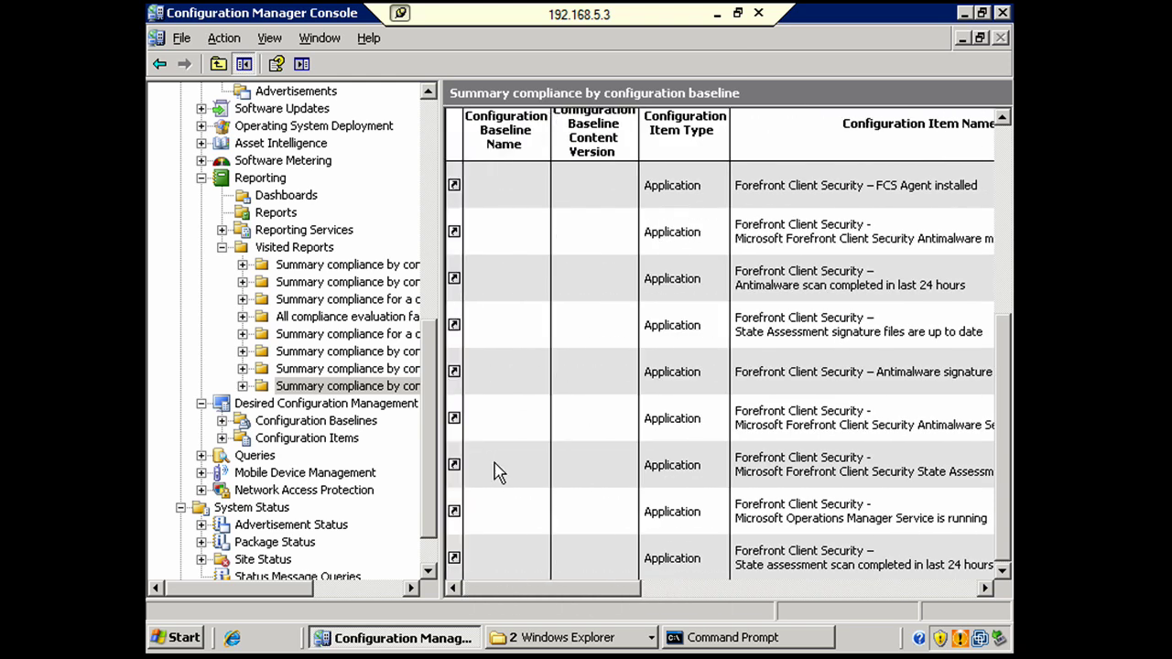
Drill into the FCS Agent installed item by computer, showing DB1 as non-compliant.
click(452, 185)
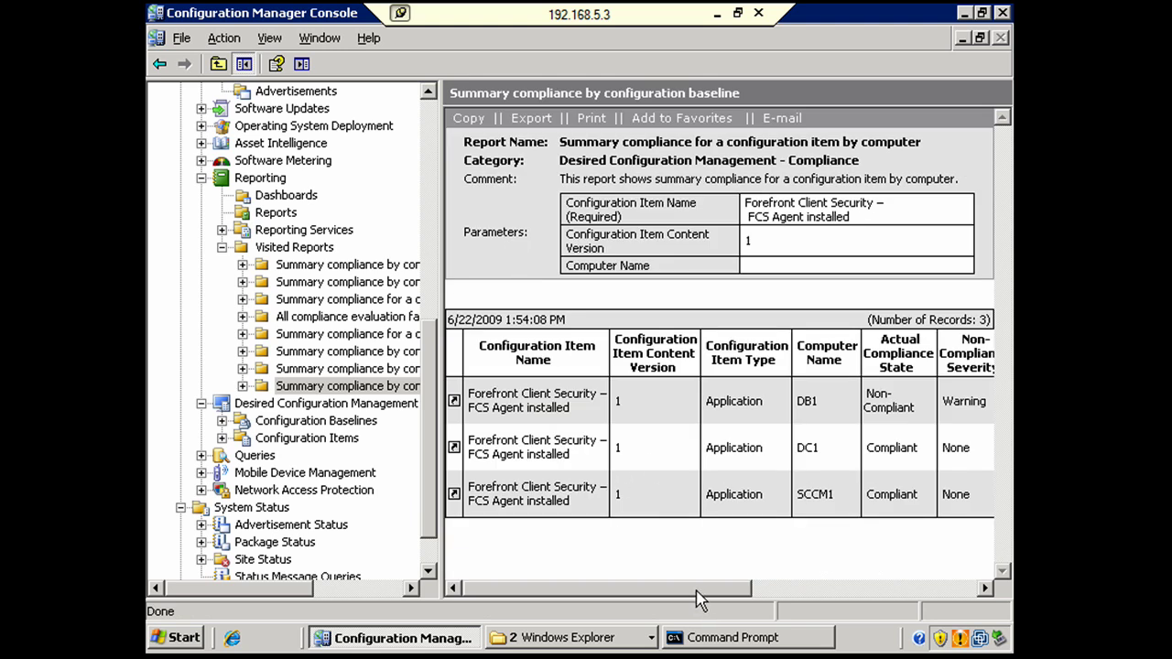
drag(696, 591, 607, 590)
Return to the per-item report and scroll across its compliant and non-compliant counts.
click(159, 63)
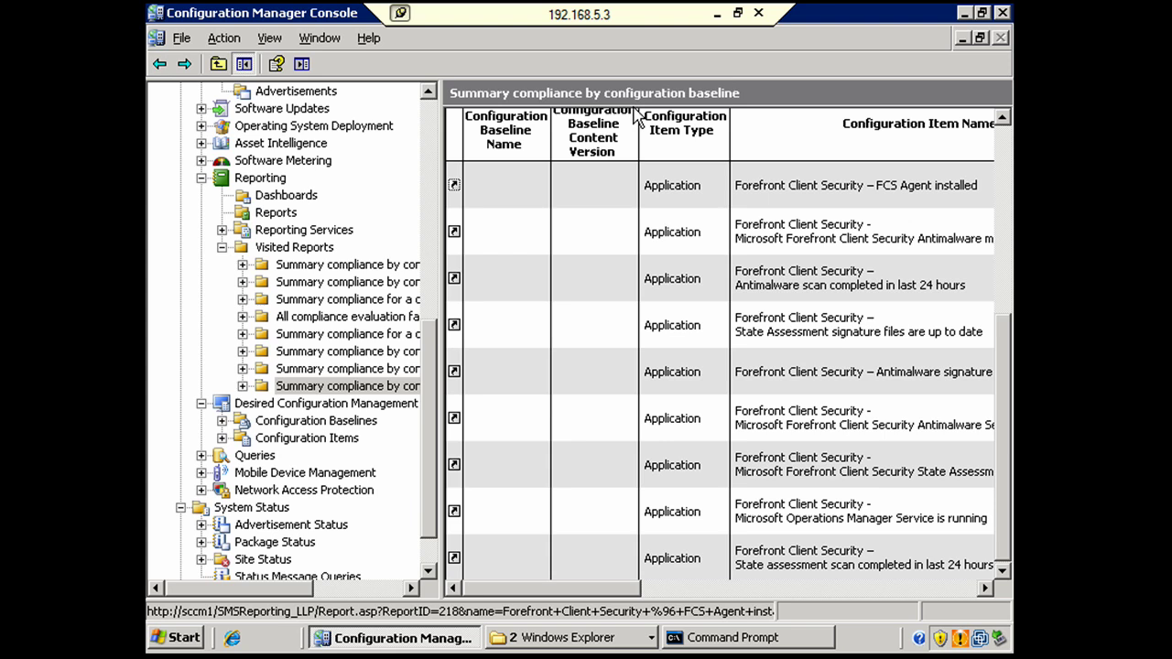
drag(626, 589, 828, 592)
drag(1003, 347, 996, 393)
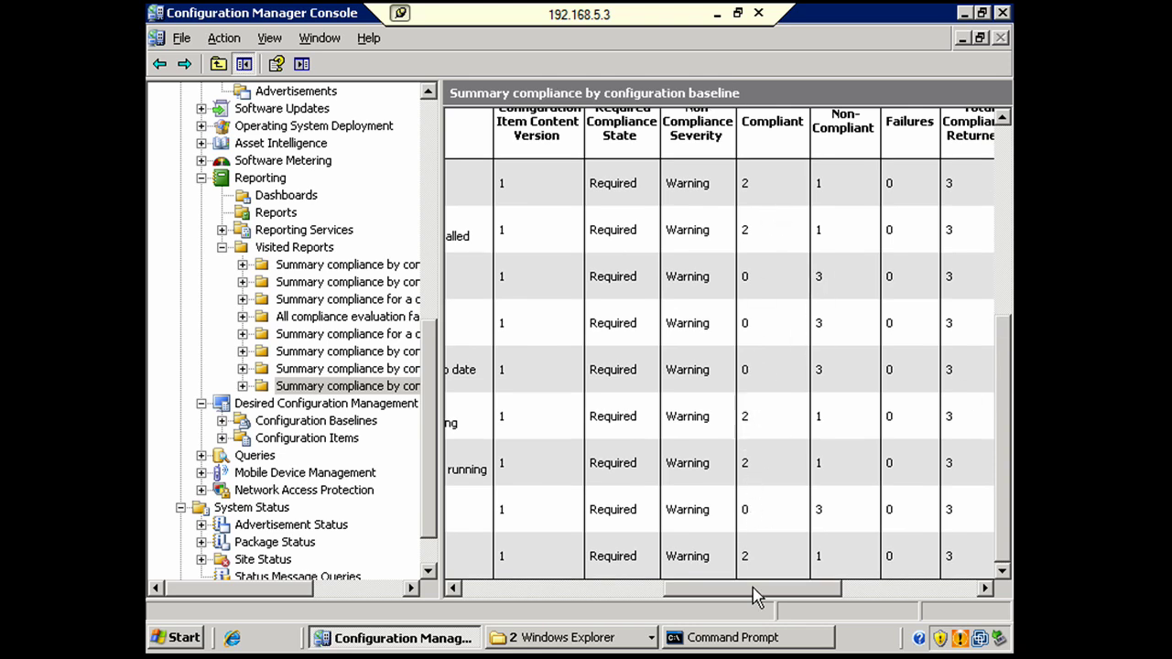
drag(752, 595, 577, 586)
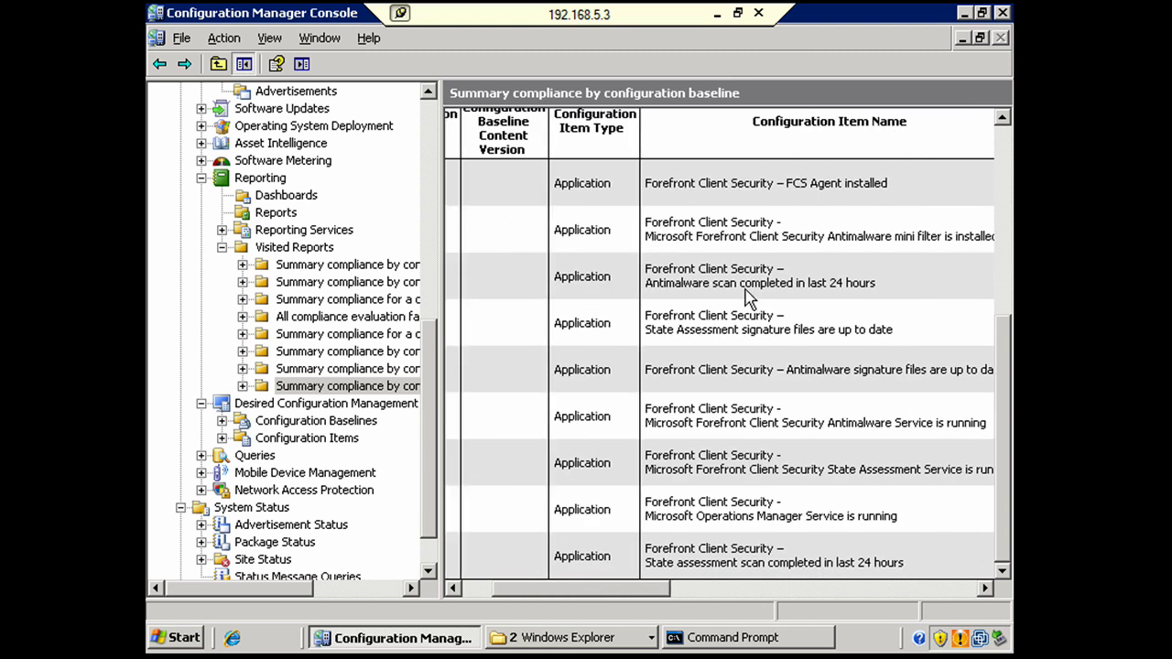